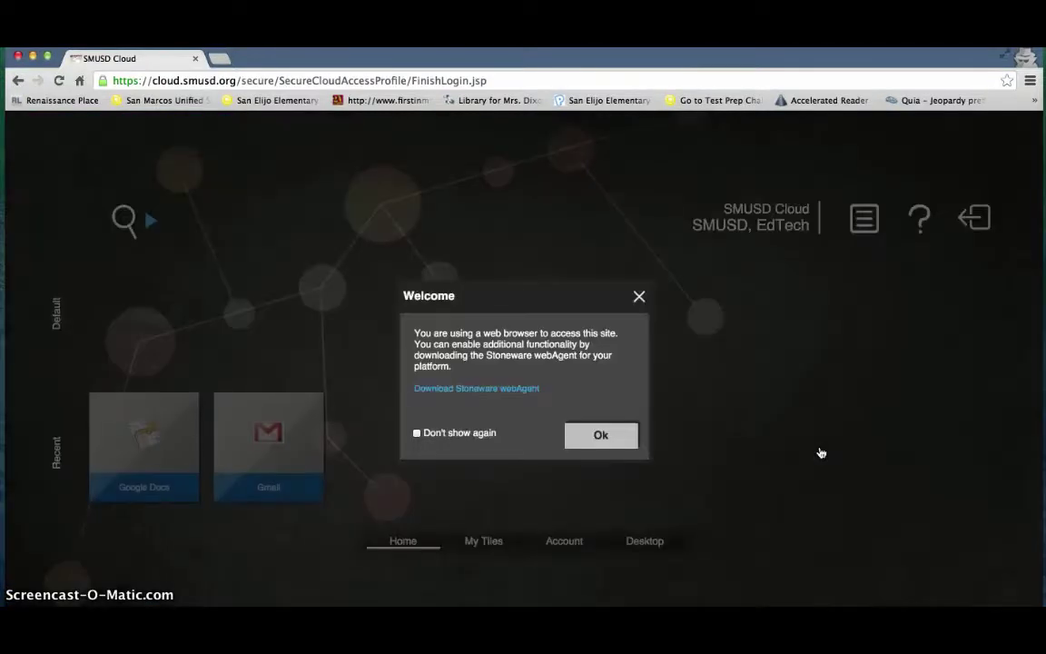
# Step: Dismiss the welcome message and open Google Docs from the SMUSD Cloud desktop tiles
pyautogui.click(626, 440)
pyautogui.click(159, 472)
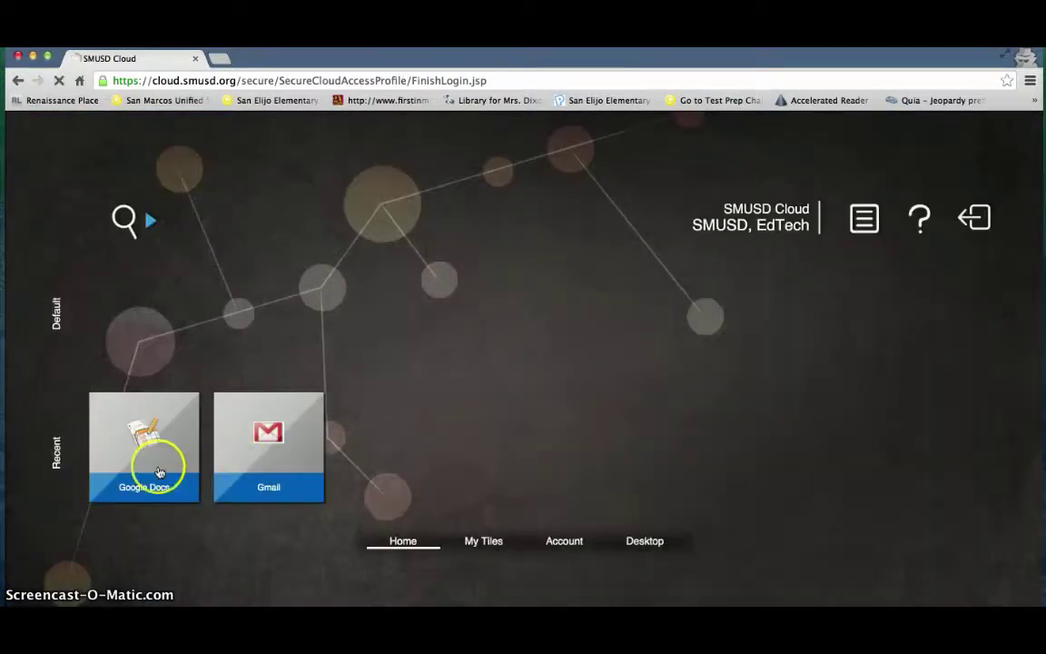
pyautogui.click(646, 543)
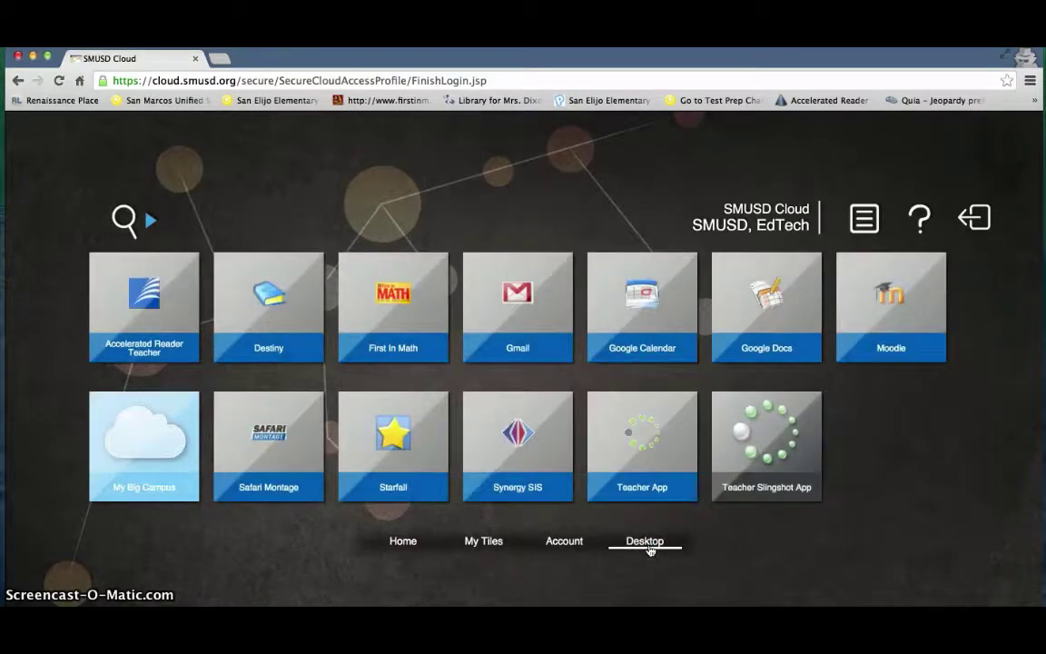
pyautogui.click(768, 300)
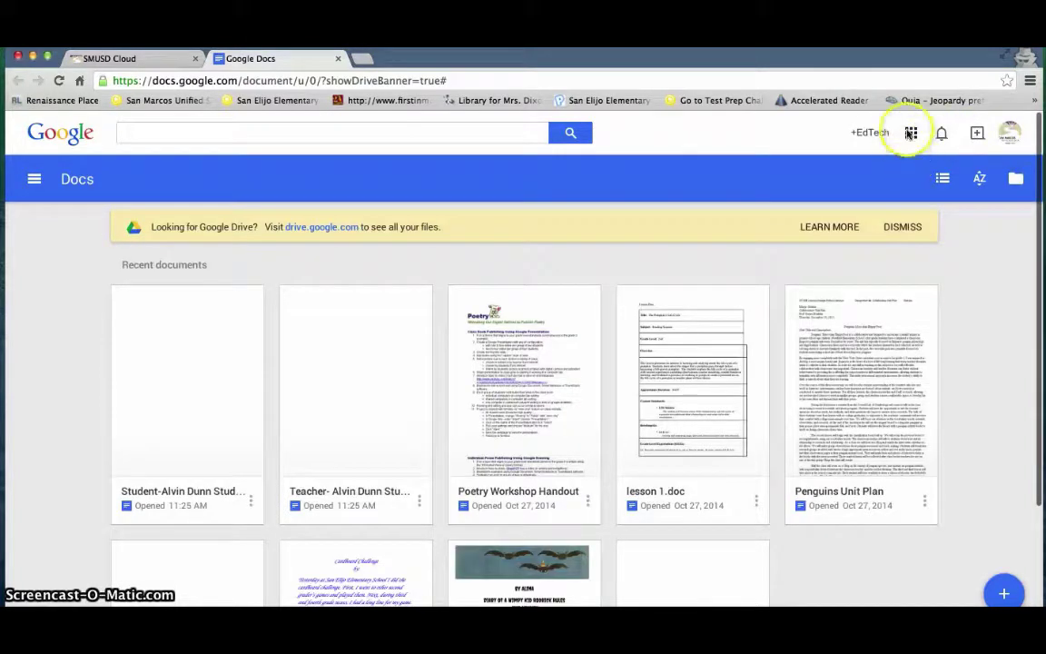
# Step: Go to Google Sites and open the student portfolio's "3. How We Express Ourselves" page for editing
pyautogui.click(912, 133)
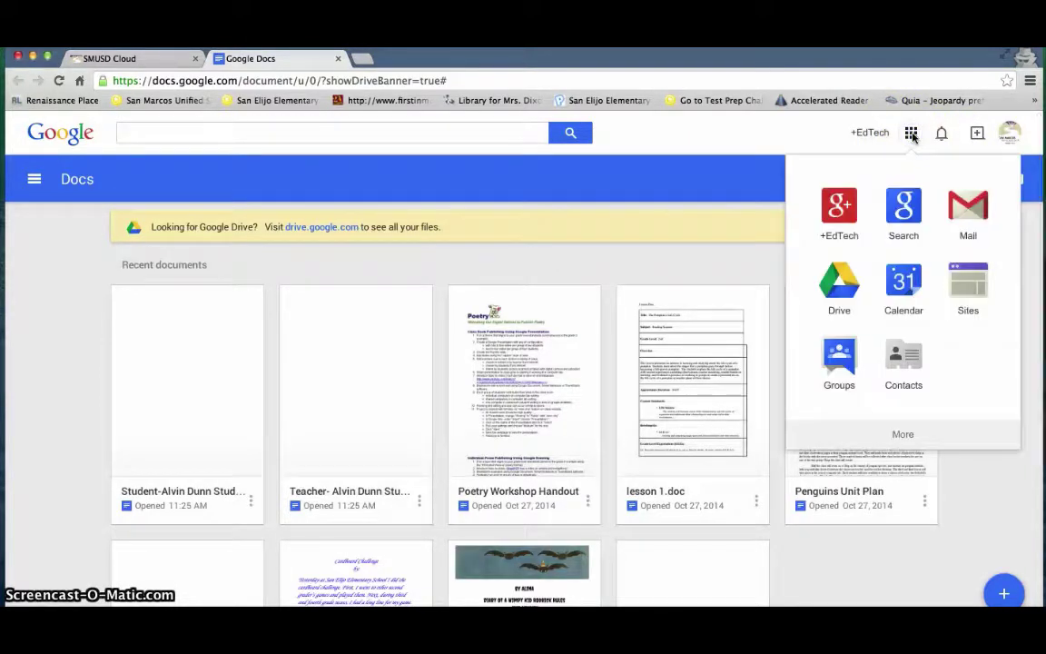
pyautogui.click(968, 283)
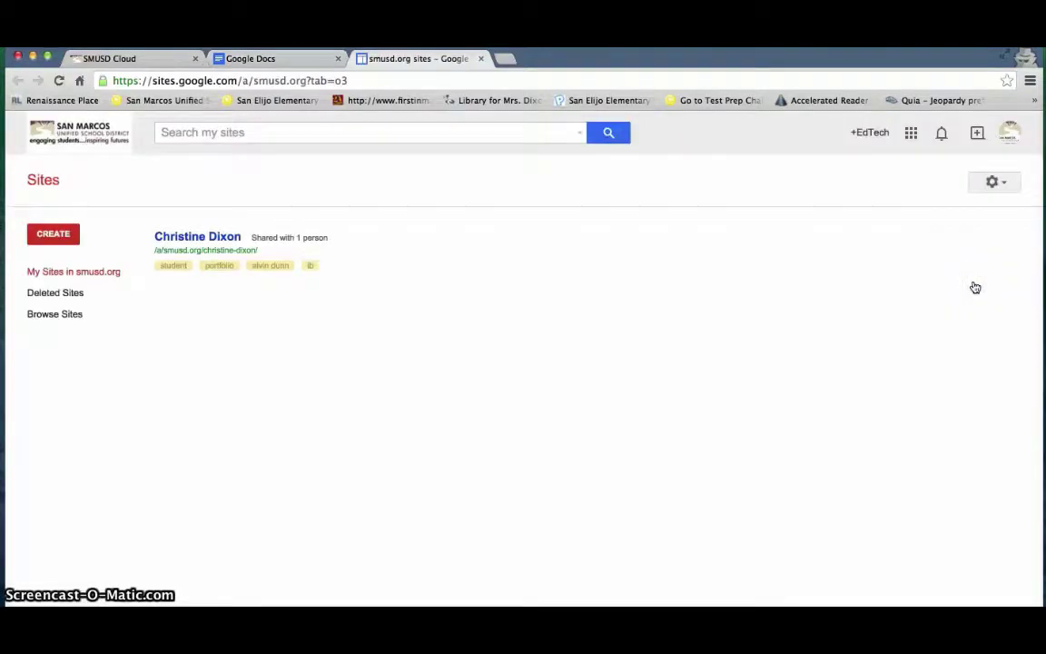
pyautogui.click(222, 238)
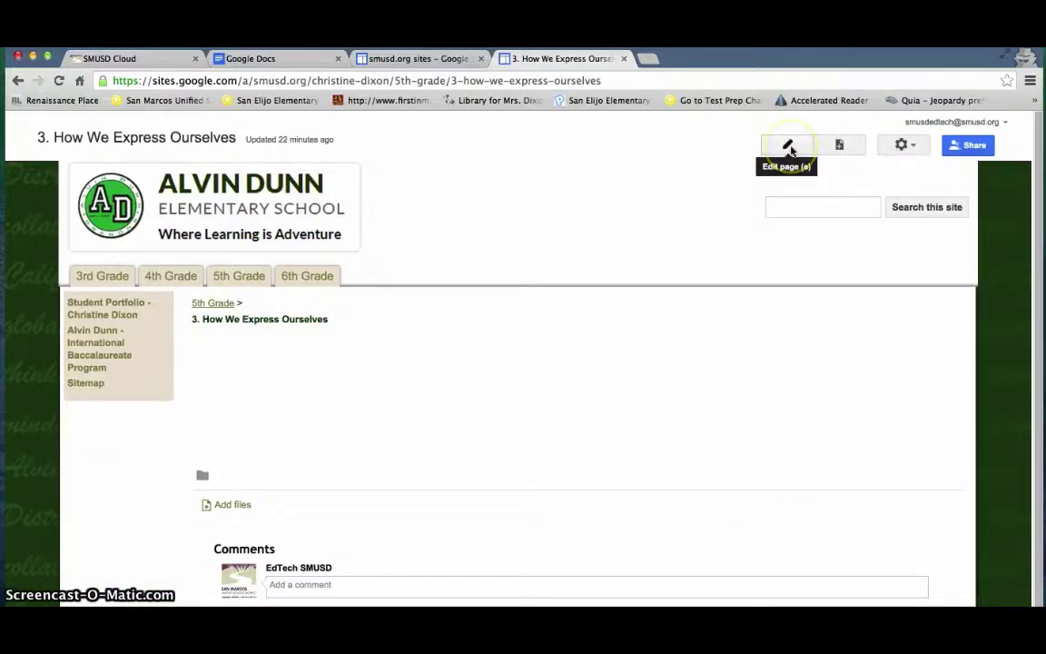
pyautogui.click(789, 148)
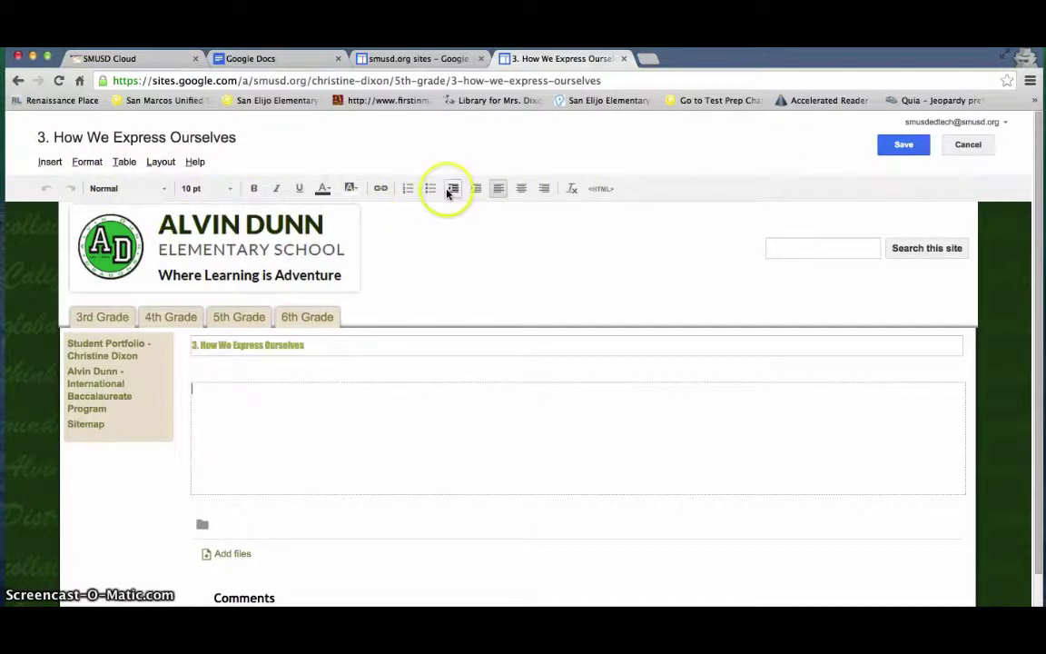
# Step: Examine the page editor's font, font size, text color and text background color options
pyautogui.click(165, 189)
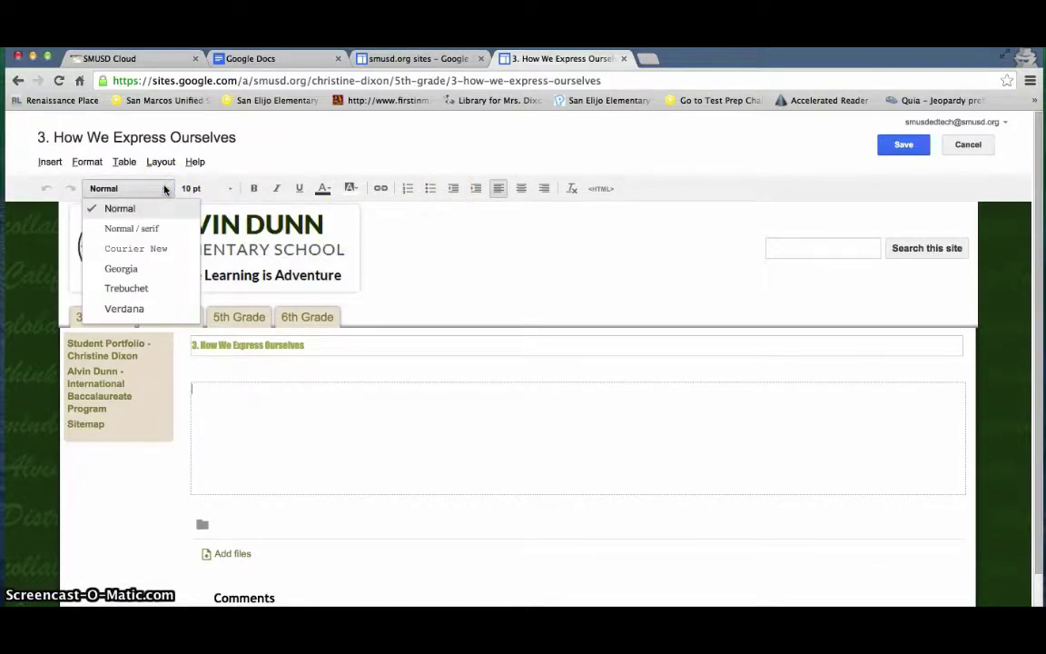
pyautogui.click(238, 188)
pyautogui.click(230, 189)
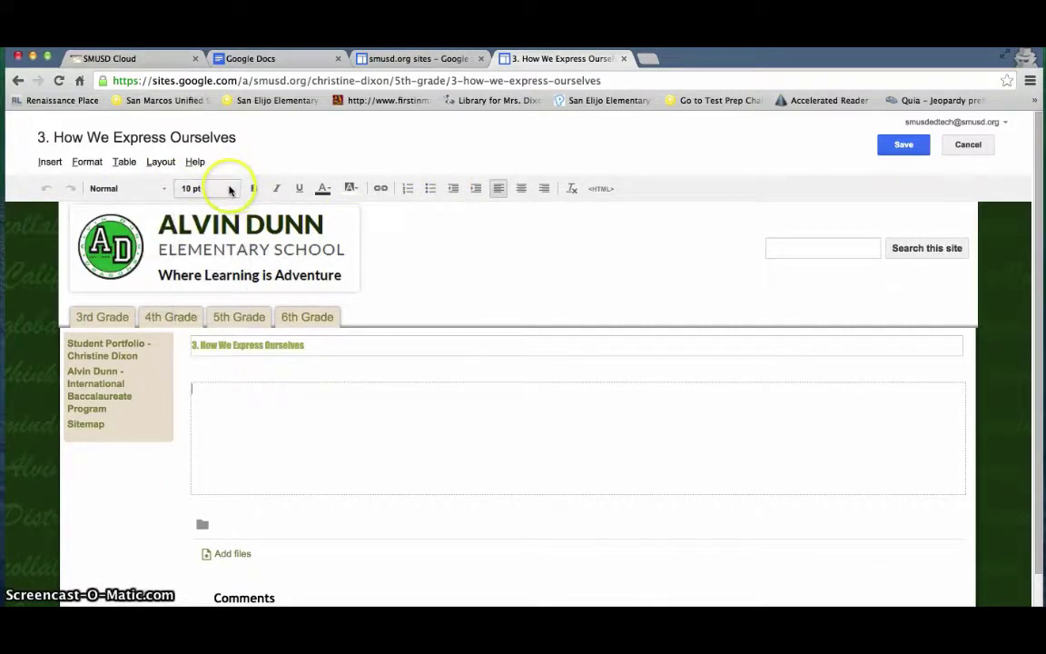
pyautogui.click(230, 189)
pyautogui.click(252, 188)
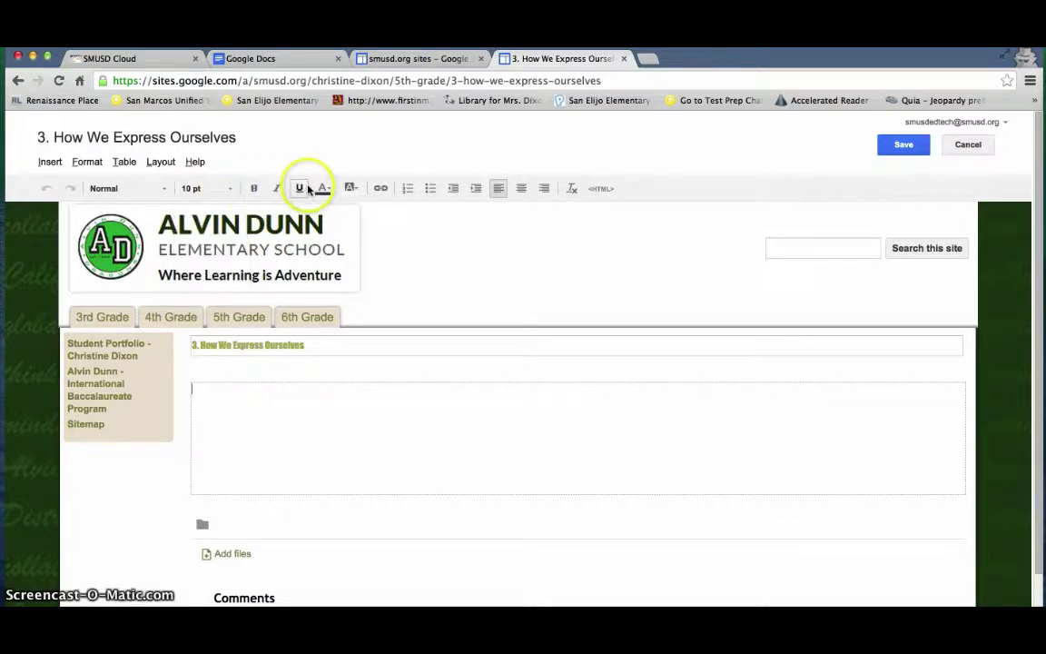
pyautogui.rightClick(321, 188)
pyautogui.click(320, 190)
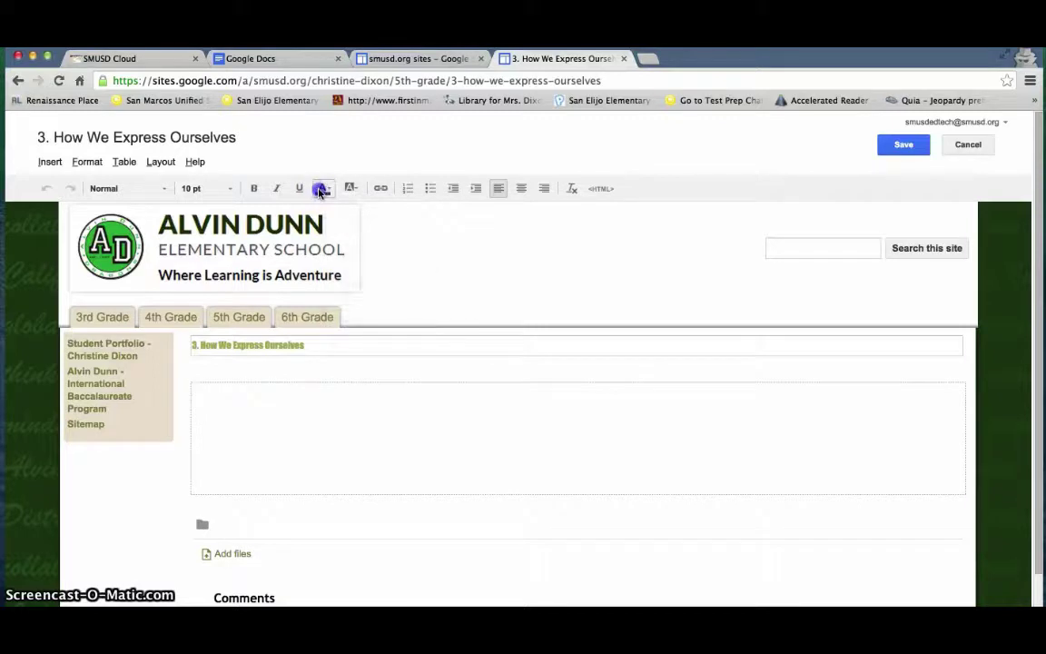
pyautogui.click(321, 189)
pyautogui.click(350, 188)
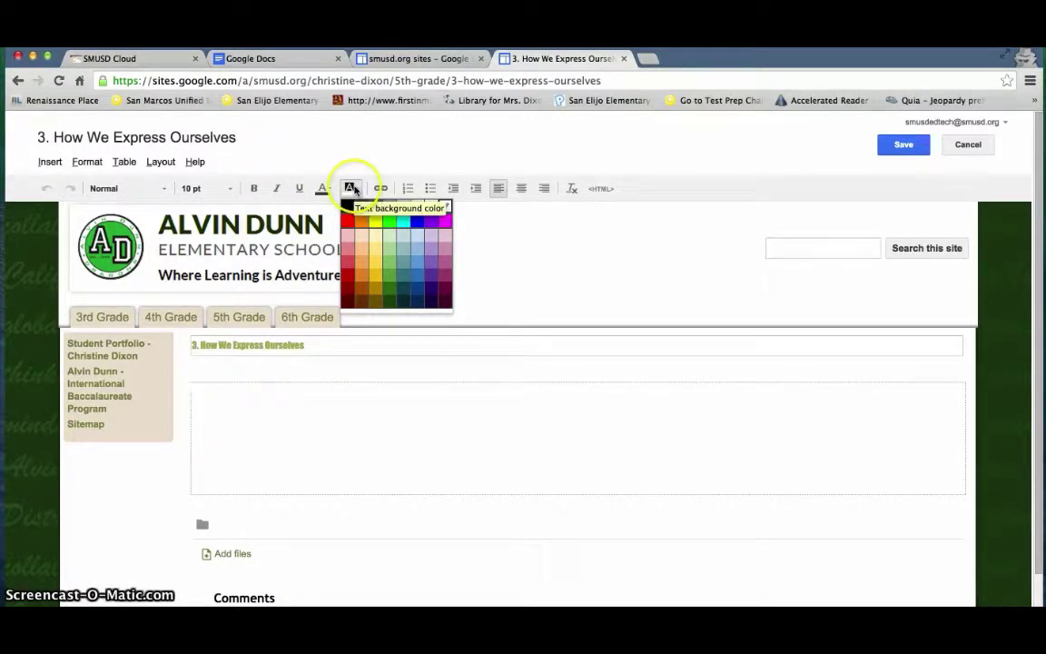
pyautogui.click(353, 190)
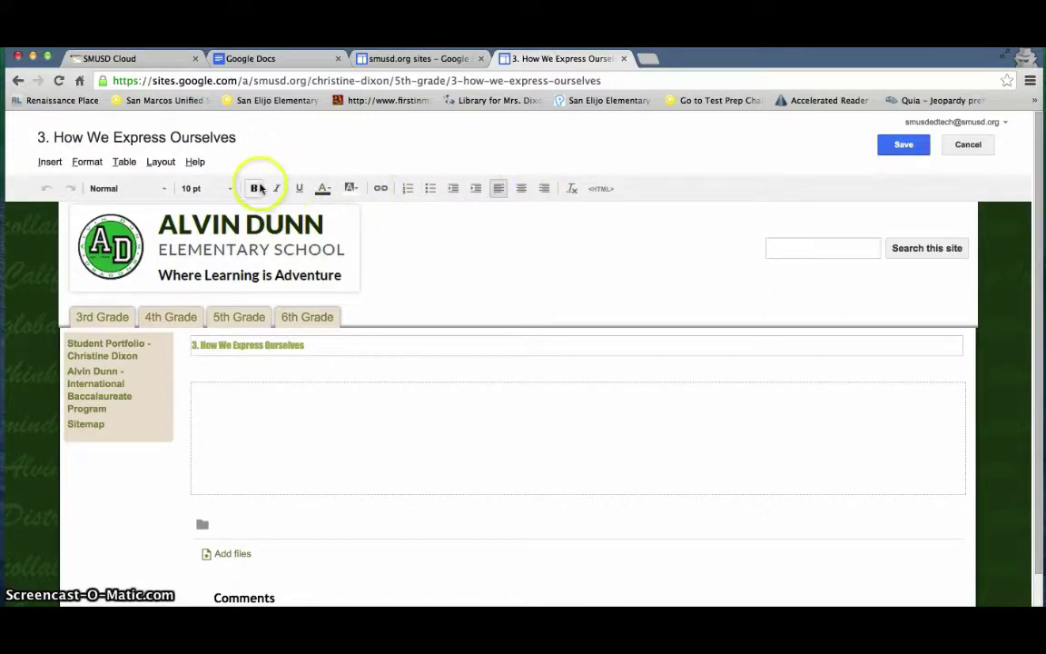
# Step: Choose the student's "P.A 1" essay copy from Google Drive as the document to insert into the page
pyautogui.click(49, 163)
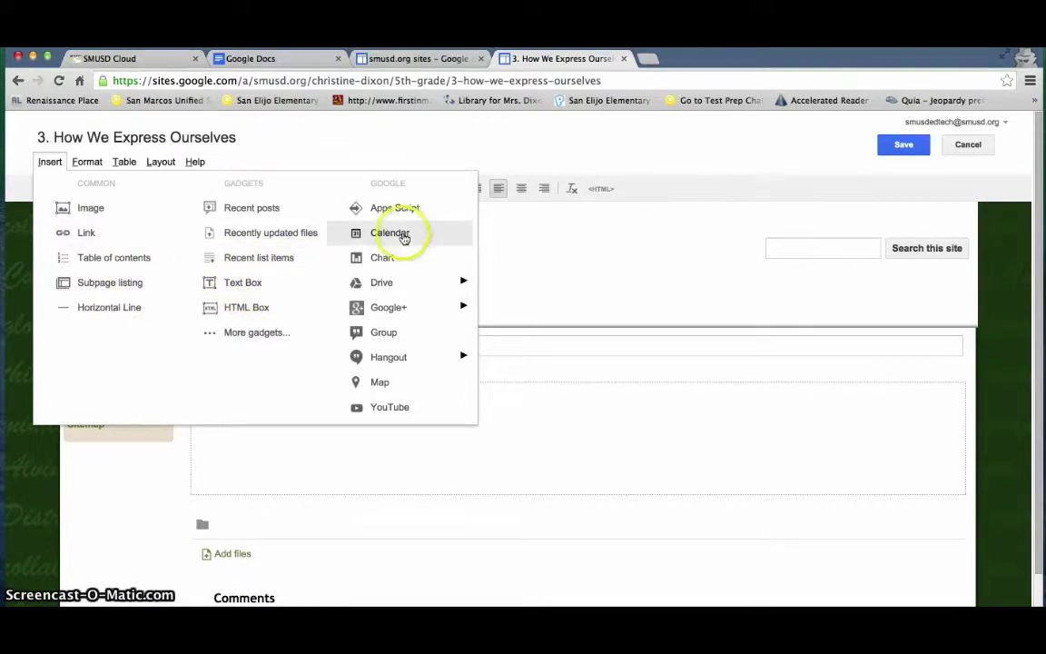
pyautogui.click(413, 285)
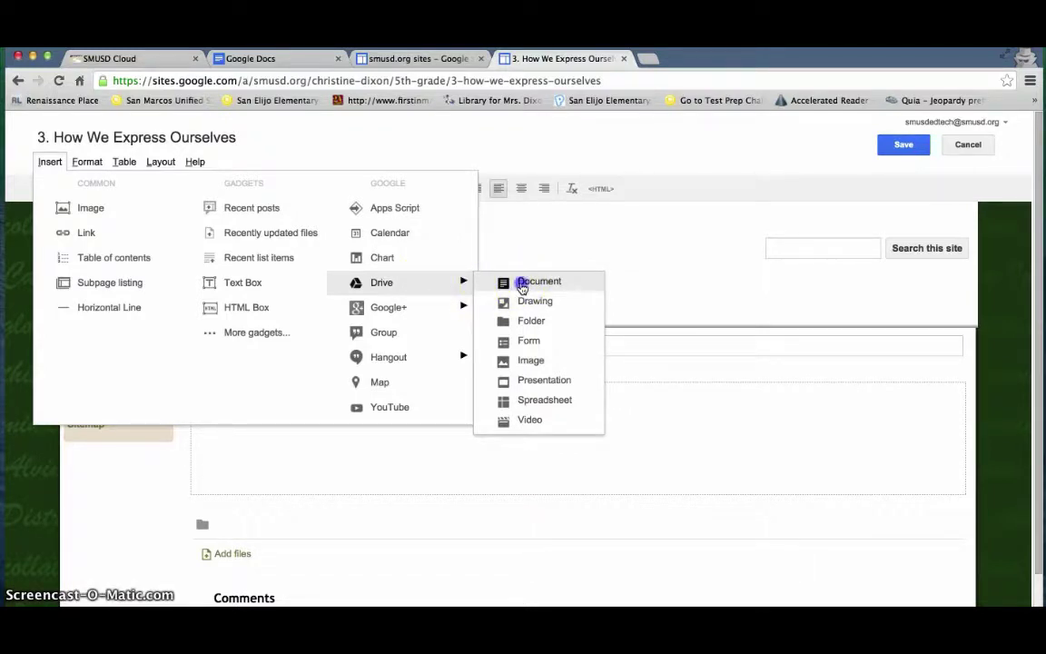
pyautogui.click(523, 283)
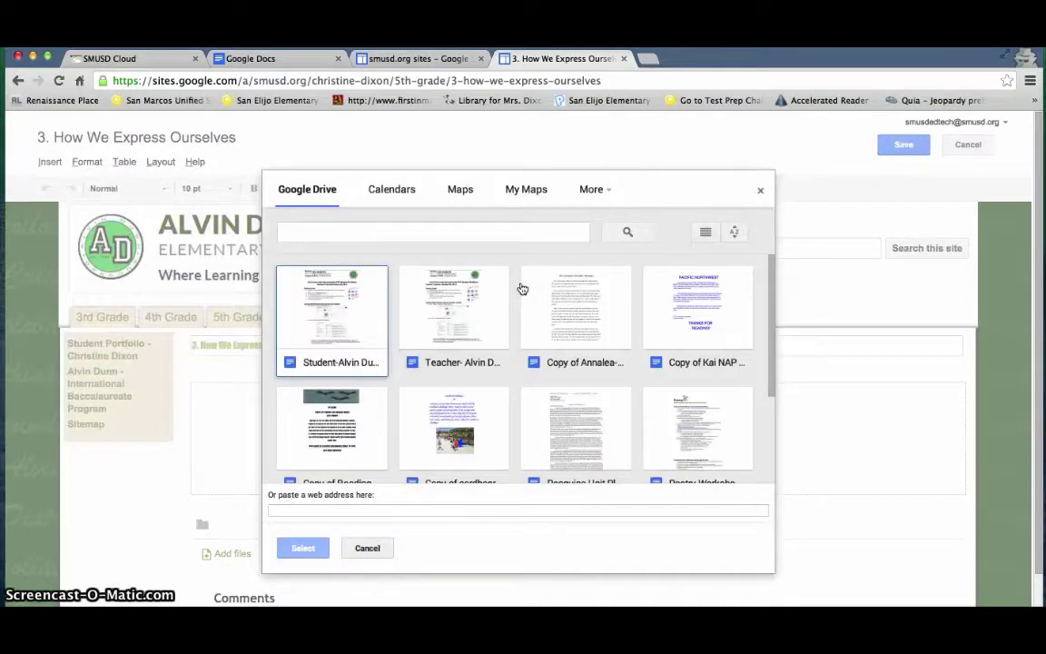
pyautogui.scroll(-2, 431, 390)
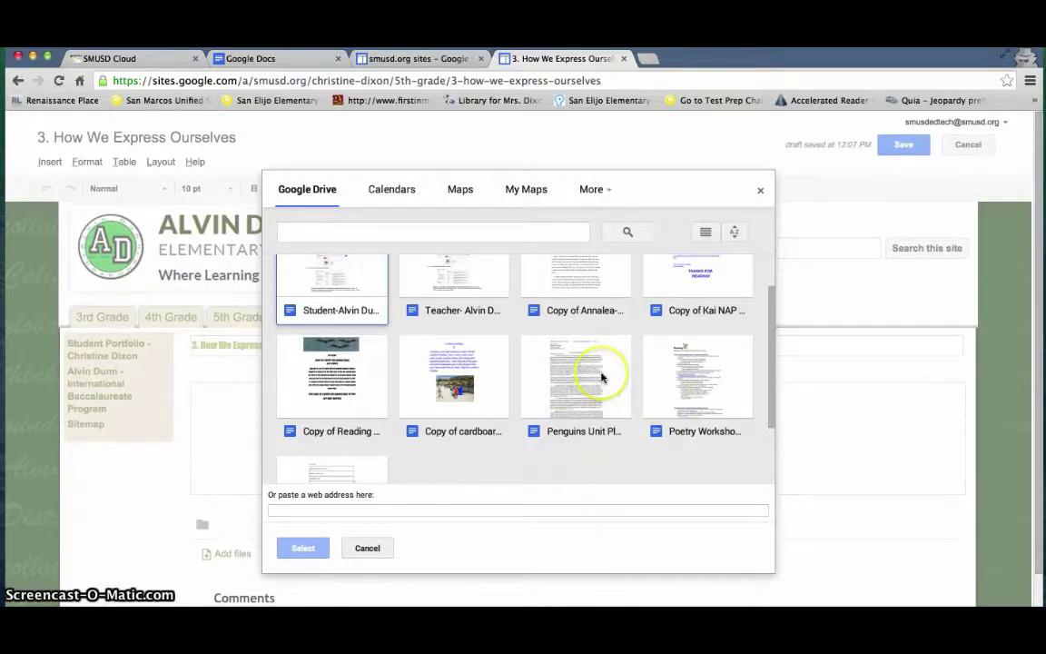
pyautogui.scroll(2, 609, 381)
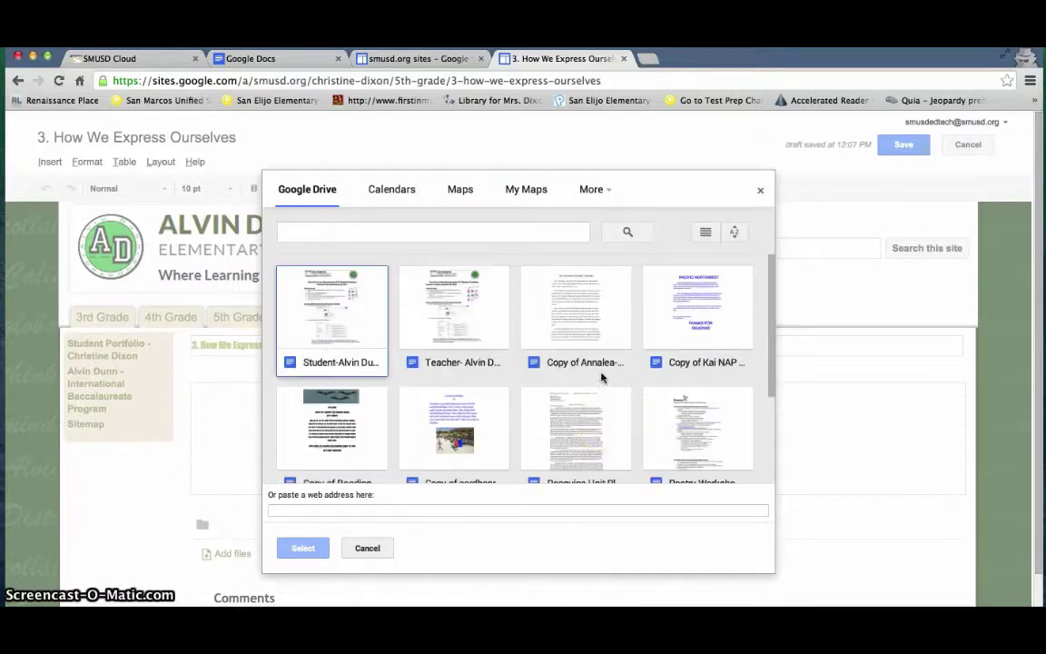
pyautogui.click(585, 316)
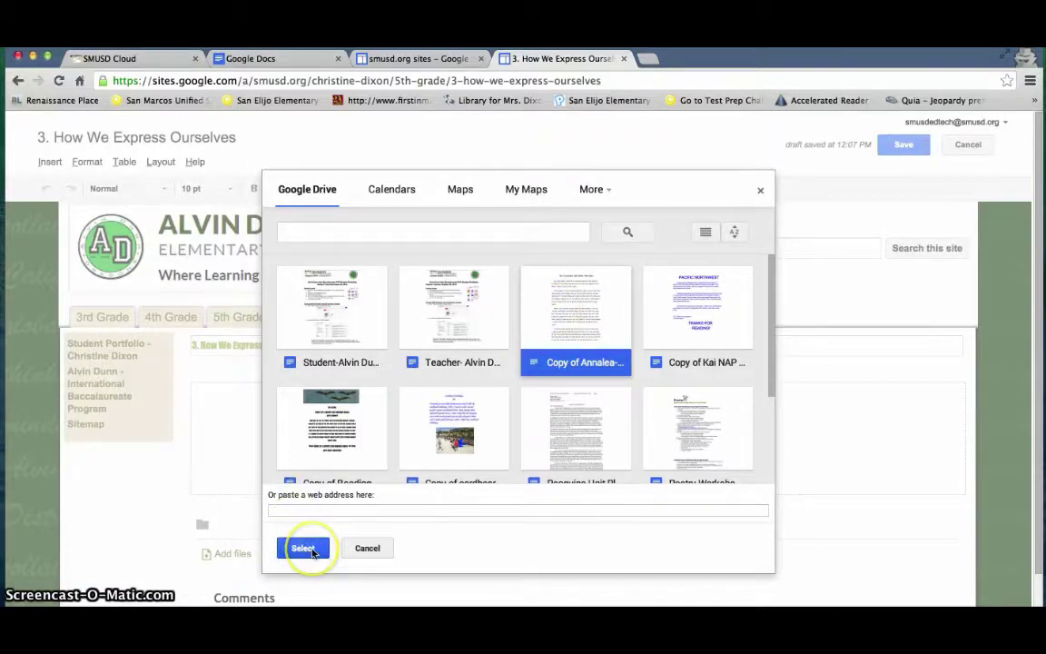
pyautogui.click(303, 549)
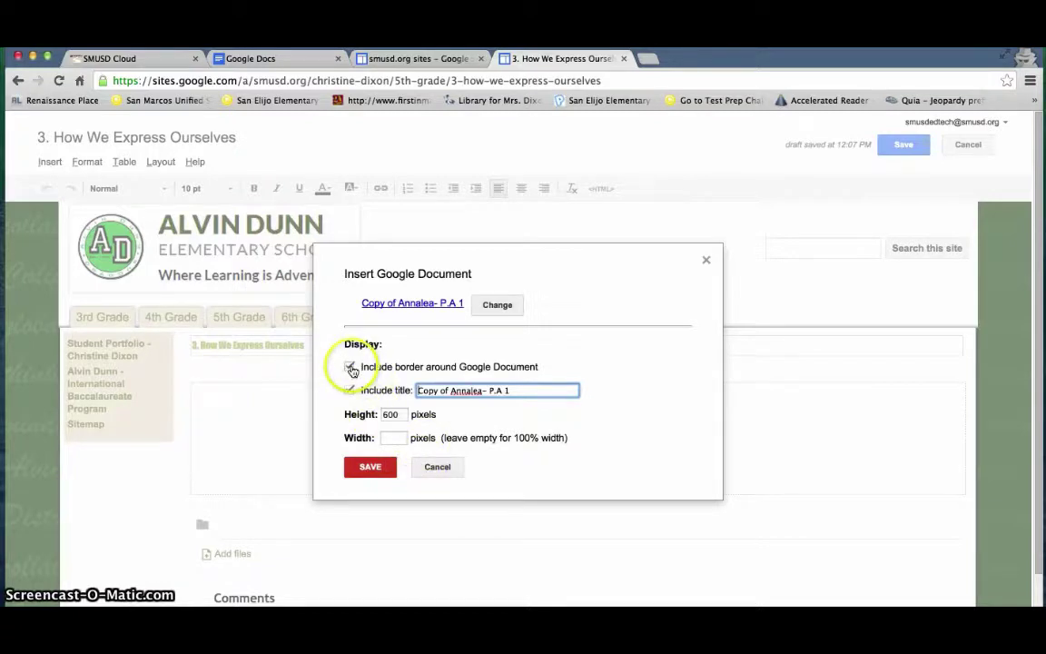
# Step: Insert the Google document with its border and title both turned off
pyautogui.click(351, 366)
pyautogui.click(351, 391)
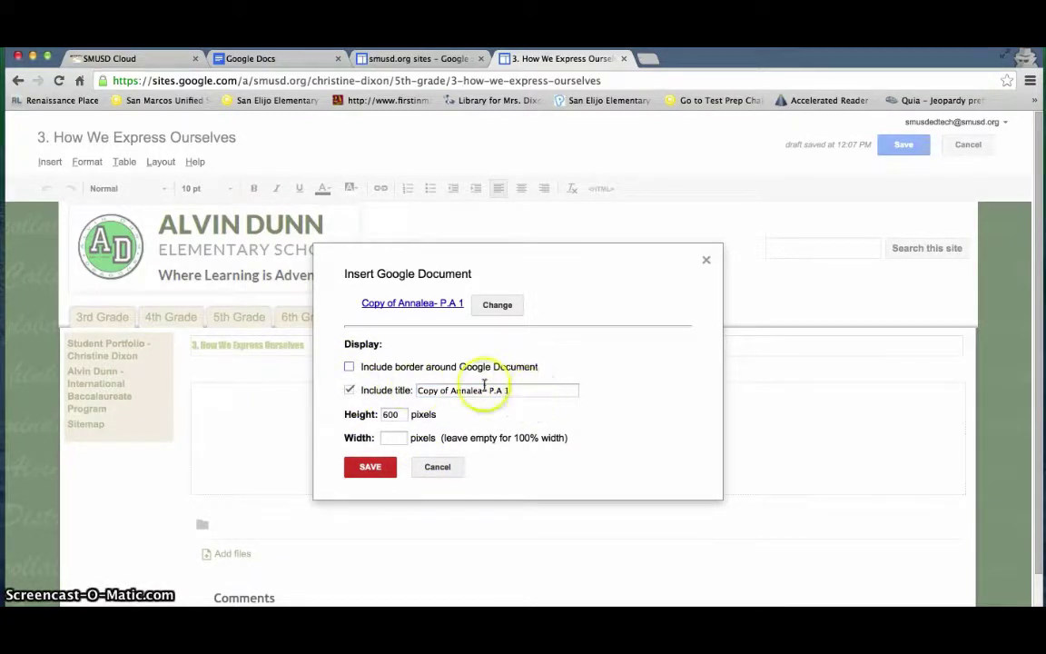
pyautogui.click(349, 389)
pyautogui.click(351, 391)
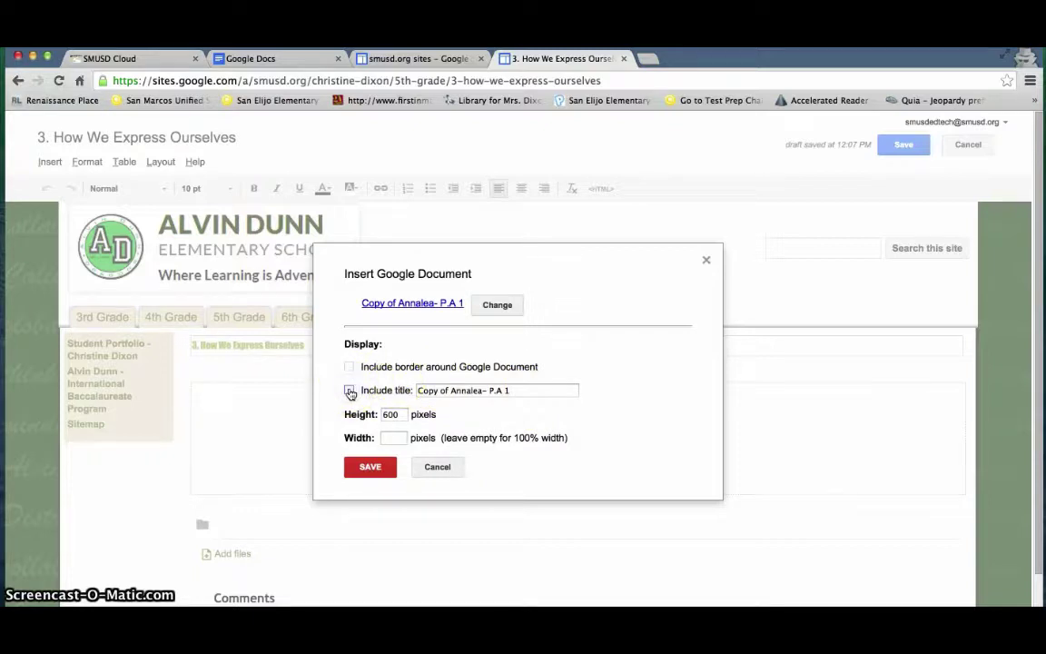
pyautogui.click(398, 416)
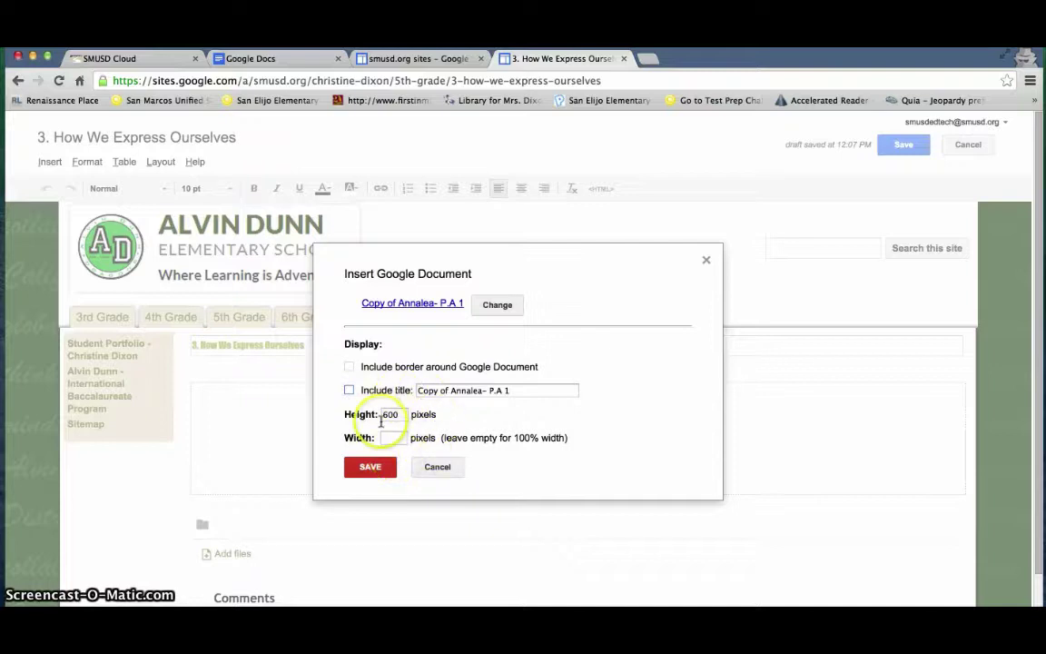
pyautogui.click(388, 440)
pyautogui.click(367, 467)
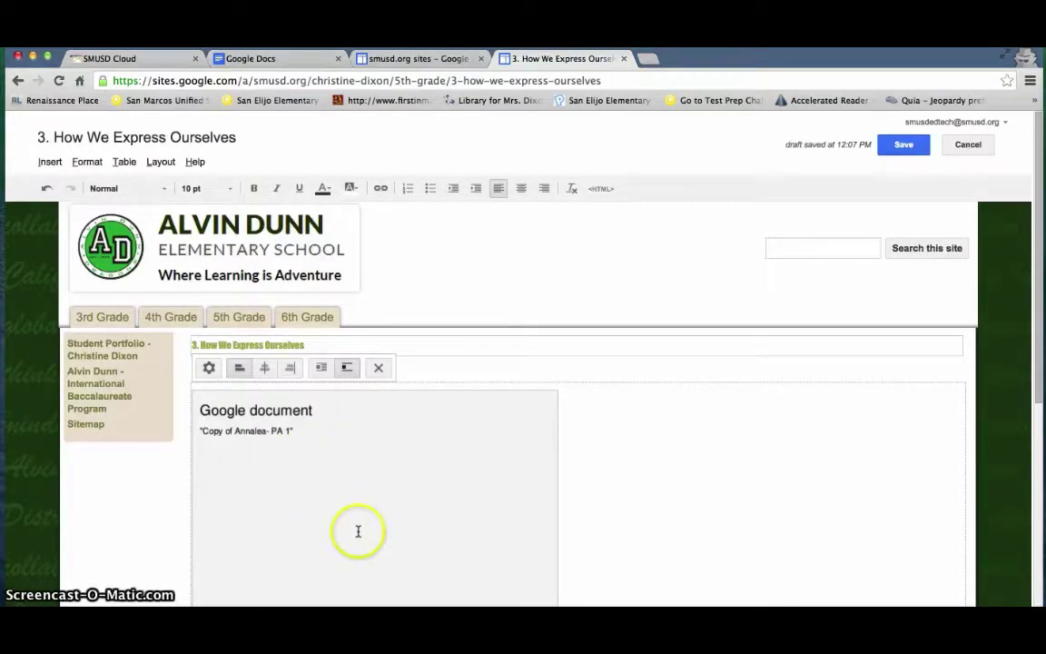
# Step: Try center, right and left alignment on the embedded Google document
pyautogui.scroll(-2, 358, 531)
pyautogui.scroll(2, 358, 531)
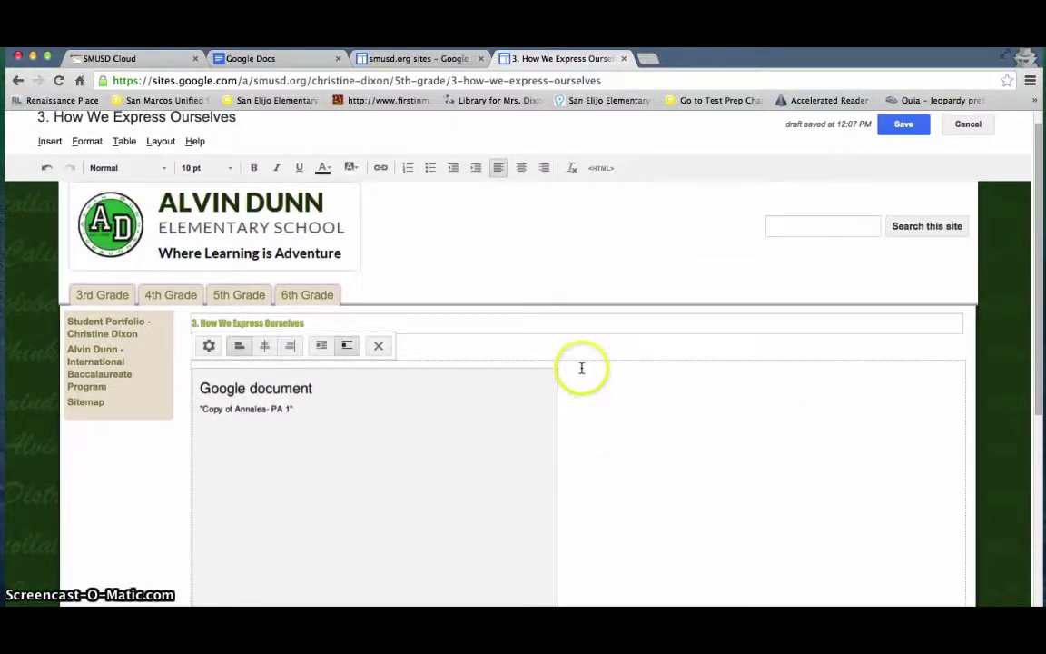
pyautogui.click(266, 348)
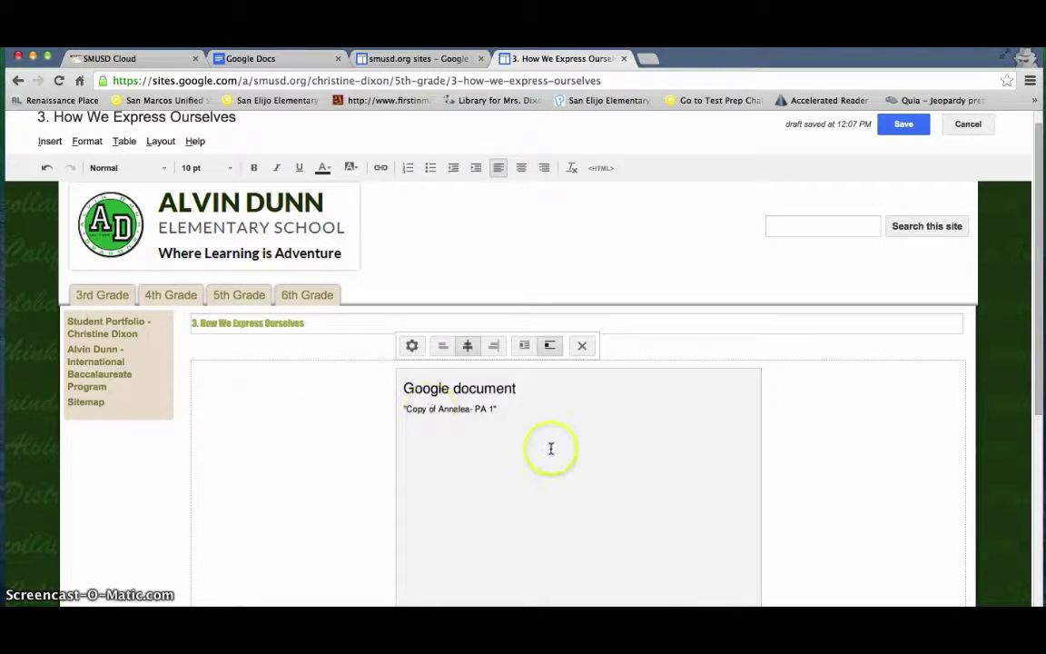
pyautogui.click(496, 347)
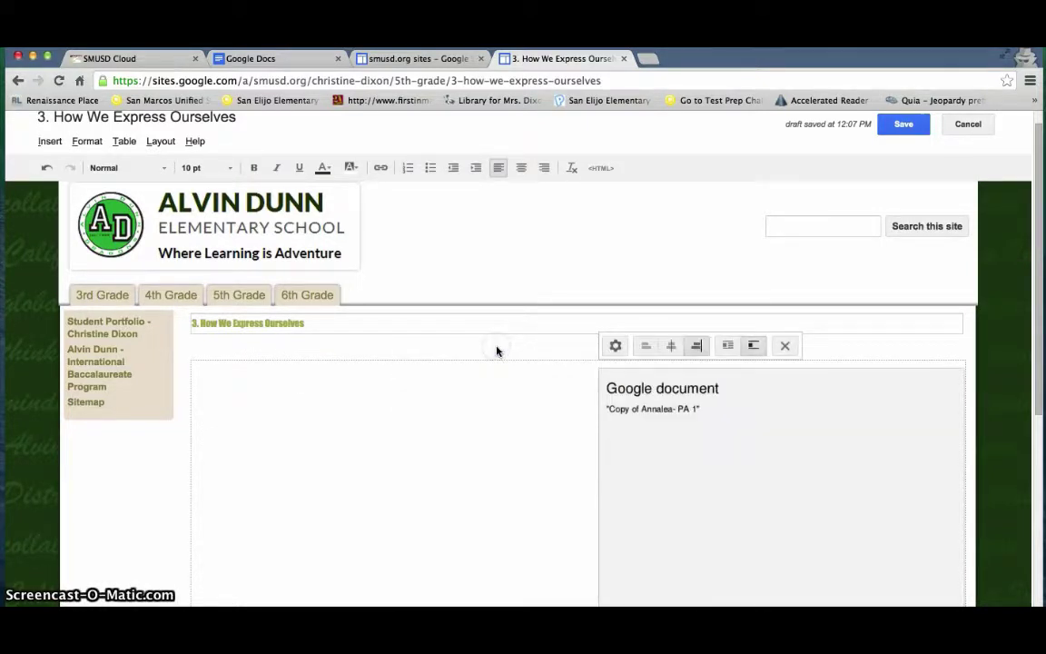
pyautogui.click(647, 346)
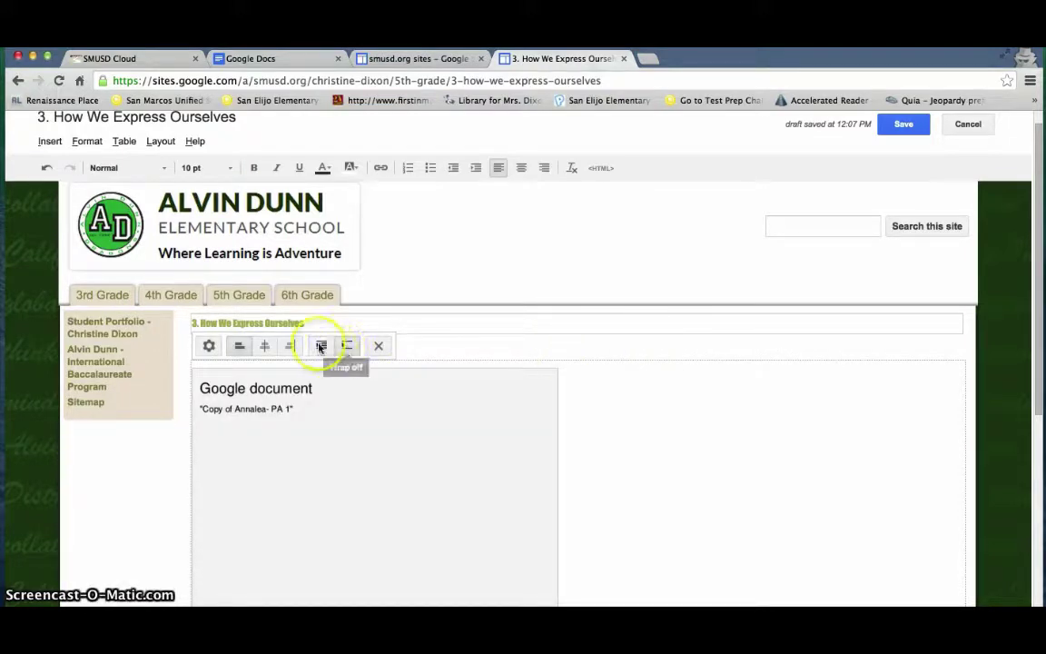
# Step: Save the page with the embedded document set to center alignment and text wrap on
pyautogui.click(265, 347)
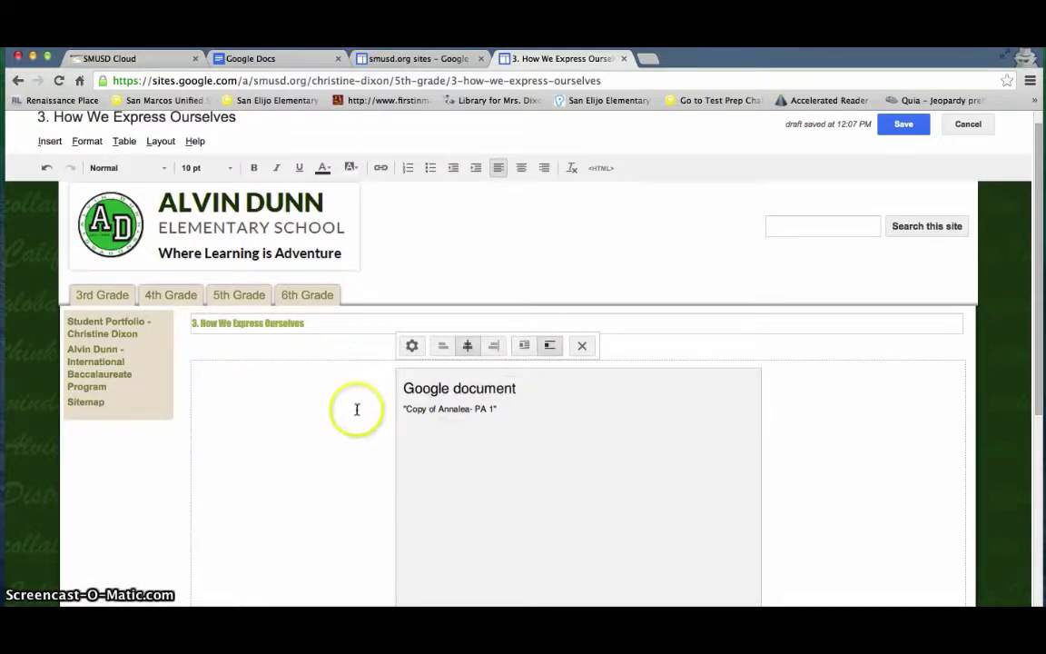
pyautogui.click(525, 345)
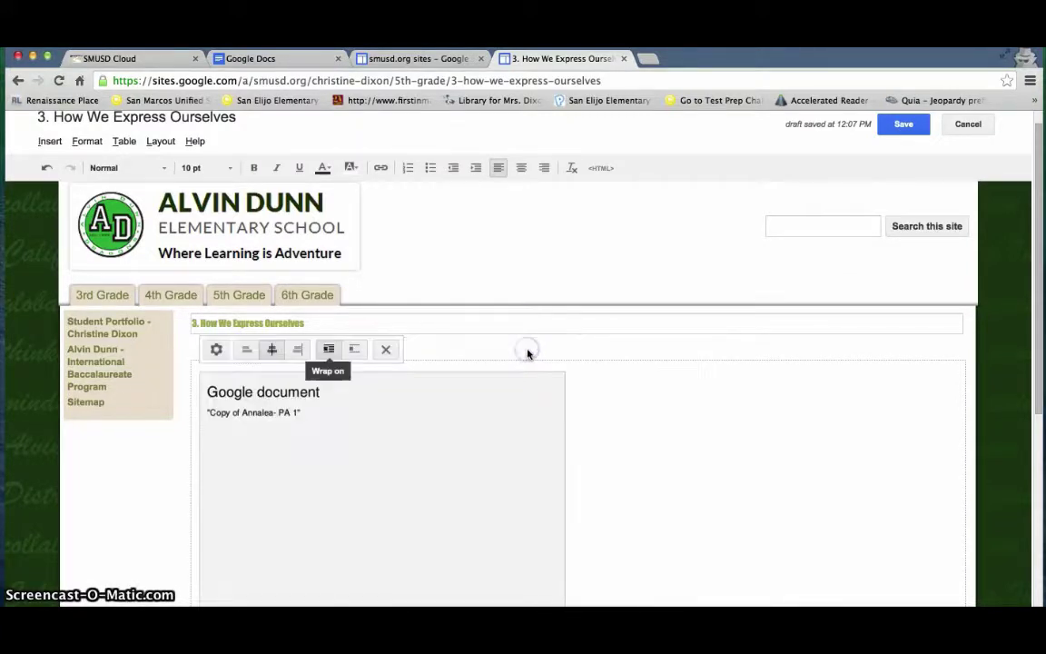
pyautogui.click(275, 350)
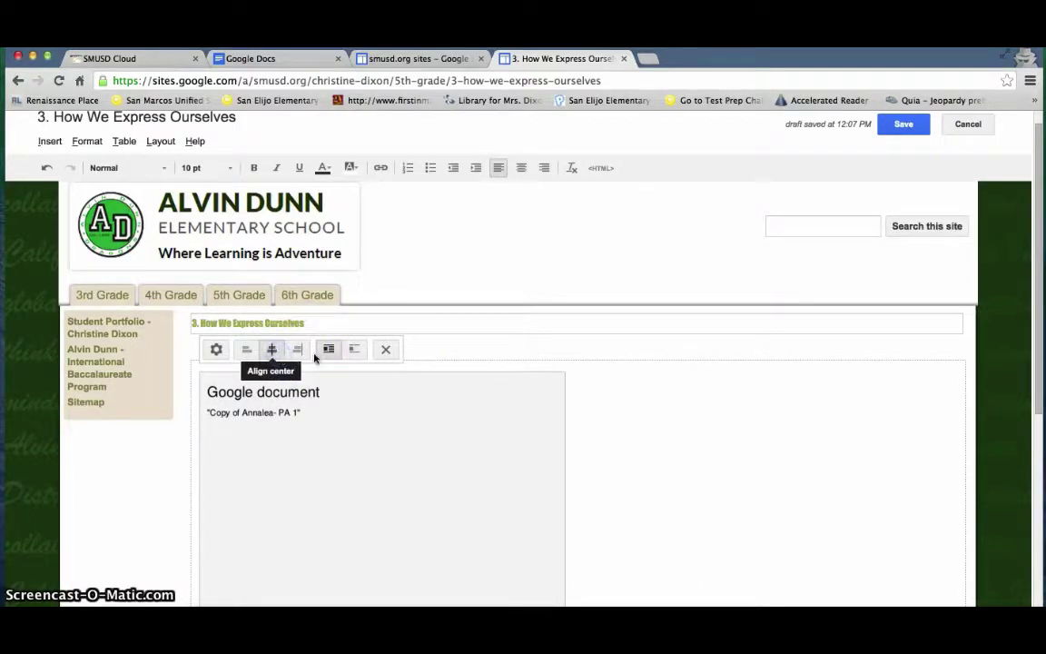
pyautogui.click(917, 125)
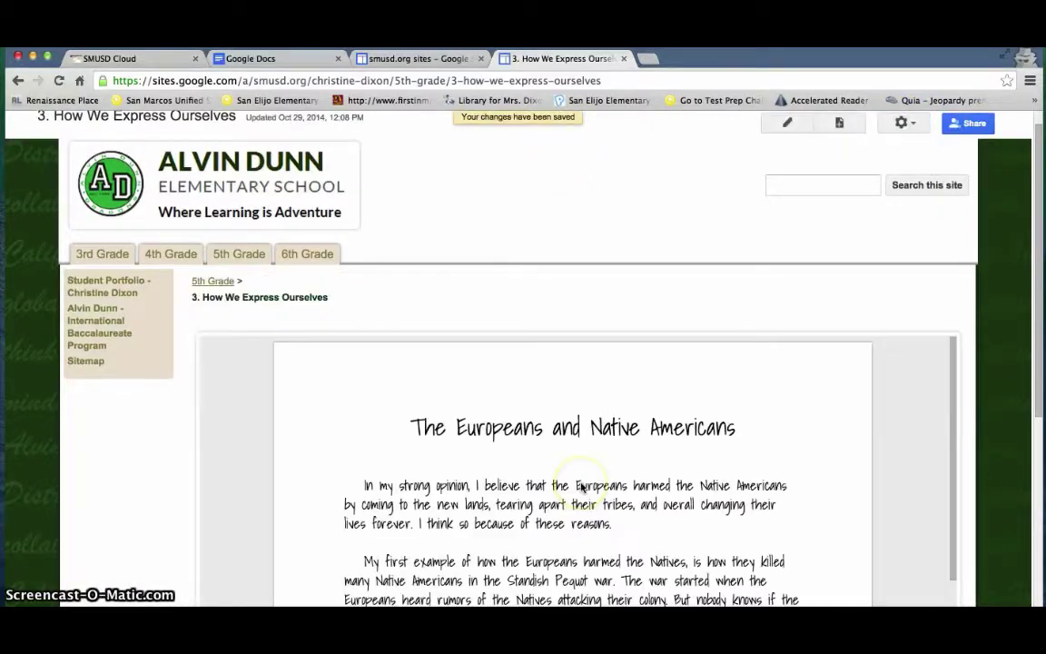
# Step: Look through the embedded essay on the saved page and return to the Google Docs file list
pyautogui.scroll(-5, 581, 488)
pyautogui.scroll(-3, 581, 488)
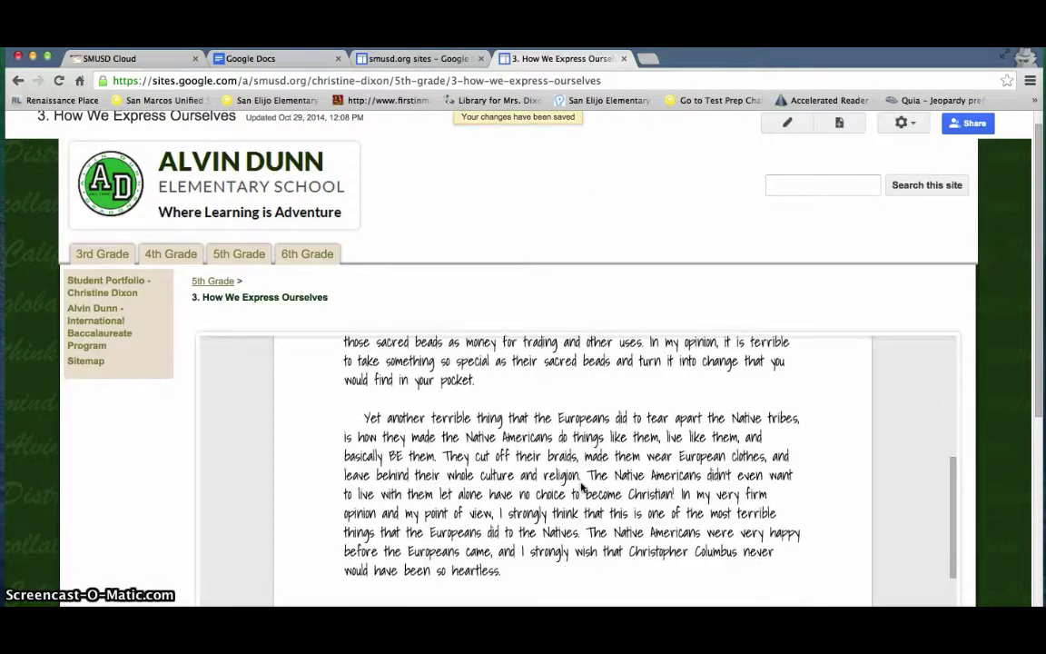
pyautogui.scroll(5, 582, 487)
pyautogui.scroll(2, 582, 488)
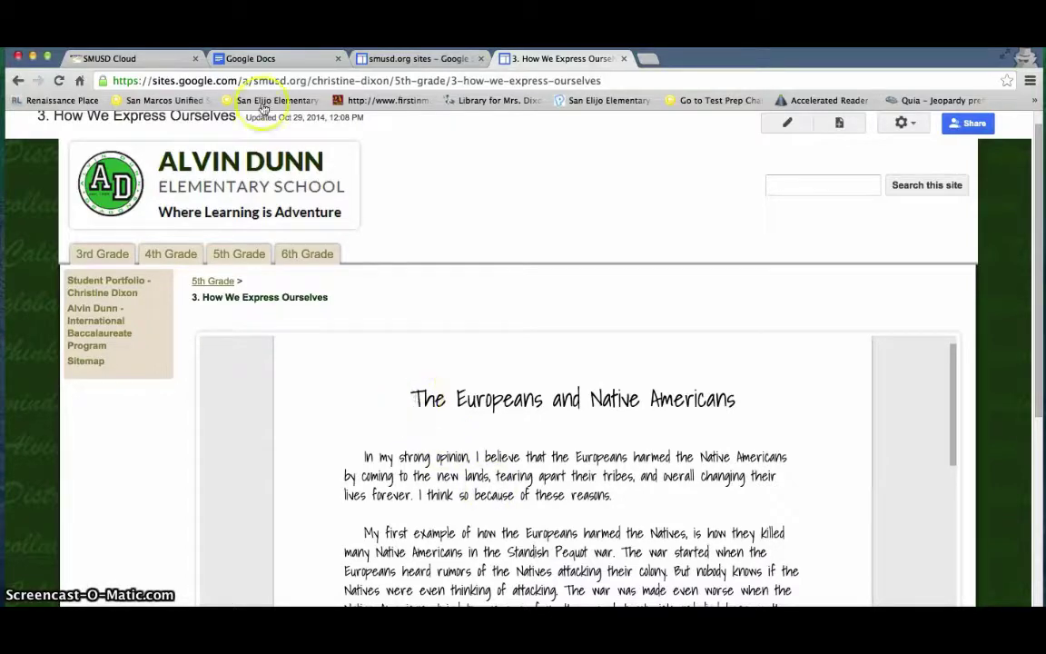
pyautogui.click(241, 58)
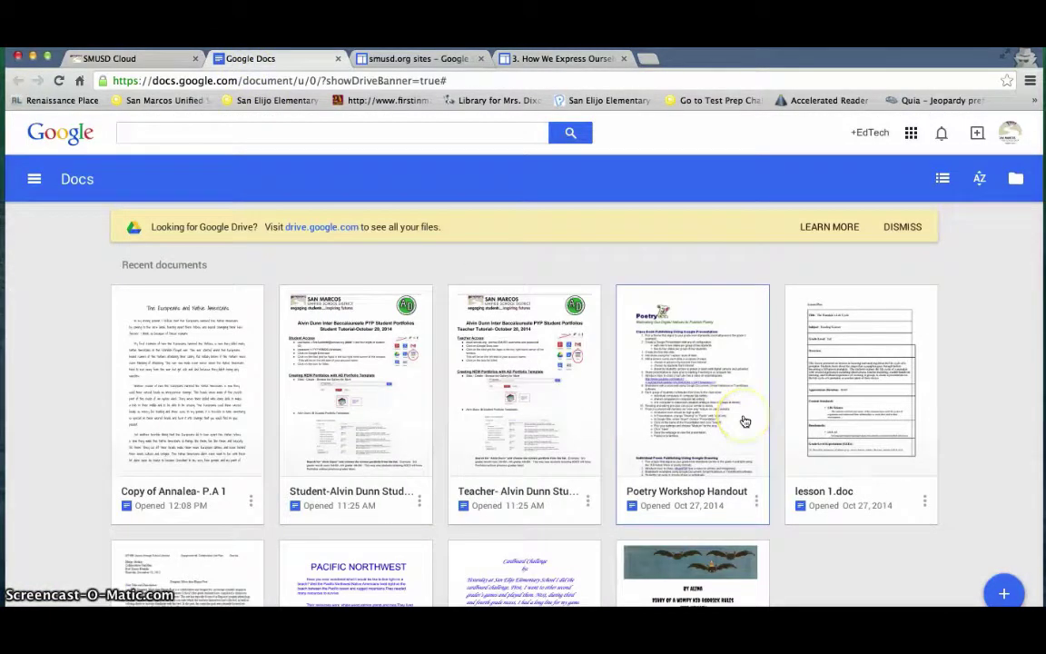
# Step: Look over the recent Google Docs files and recheck the embedded essay on the "3. How We Express Ourselves" page
pyautogui.scroll(-5, 743, 423)
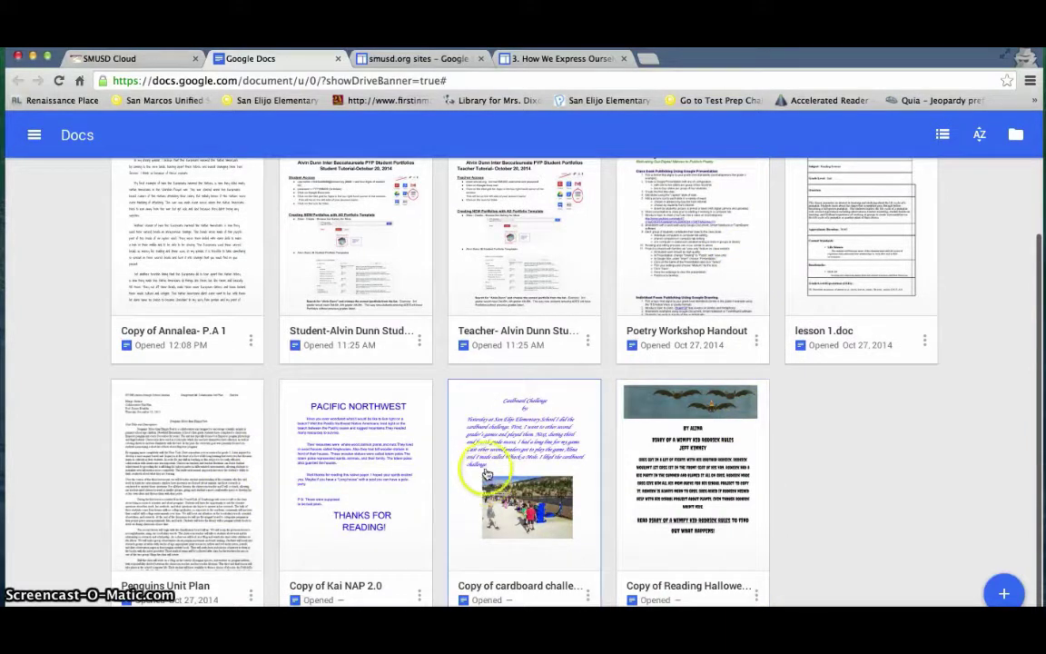
pyautogui.click(545, 60)
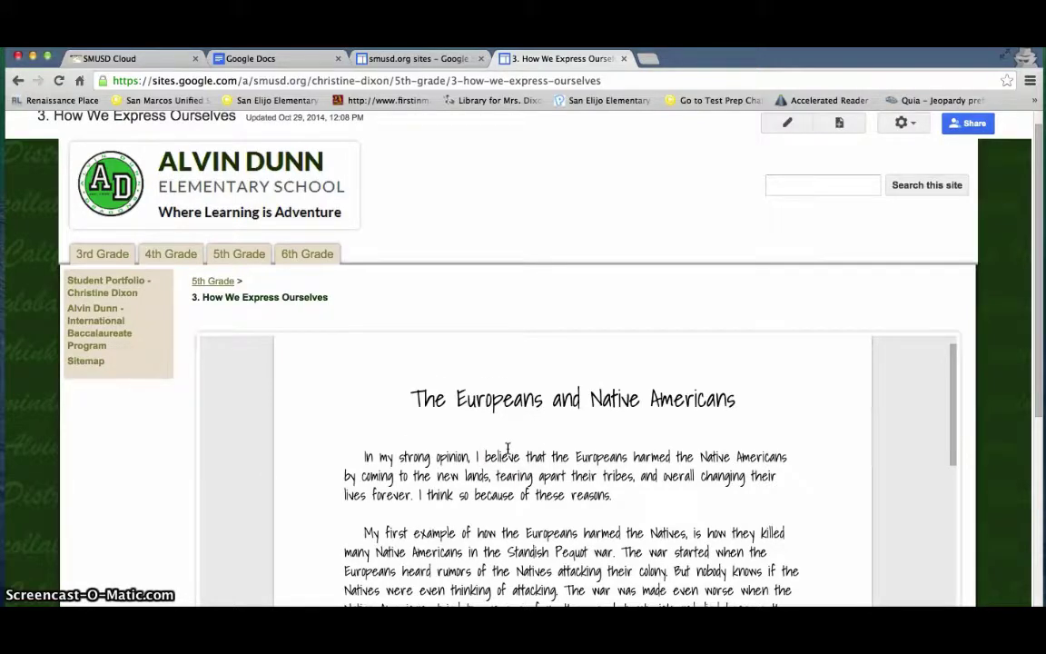
pyautogui.scroll(-15, 507, 448)
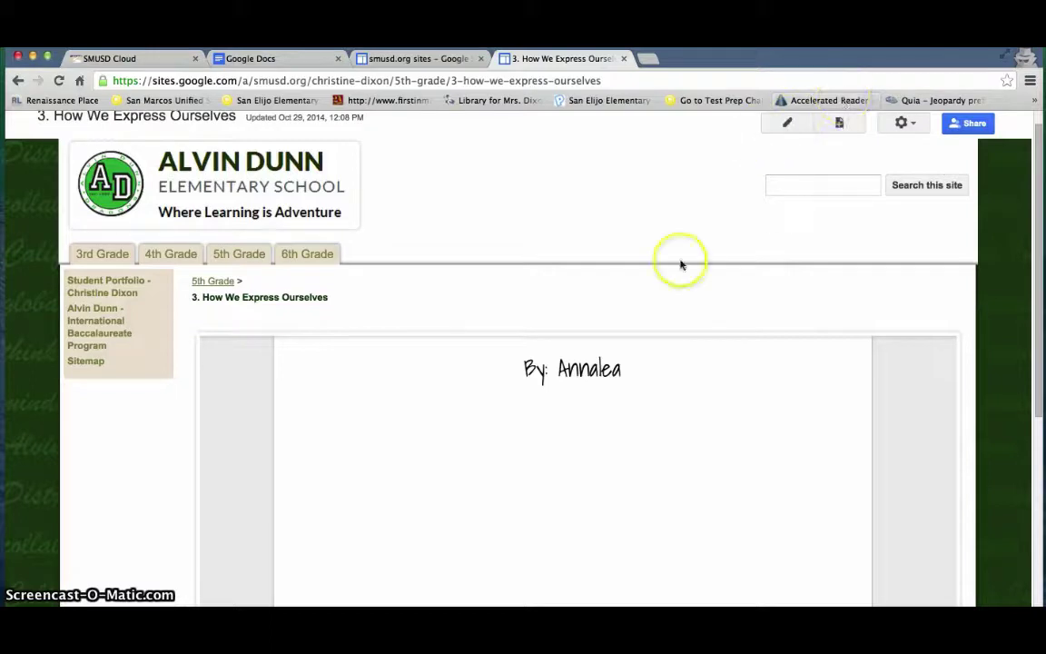
pyautogui.scroll(1, 682, 264)
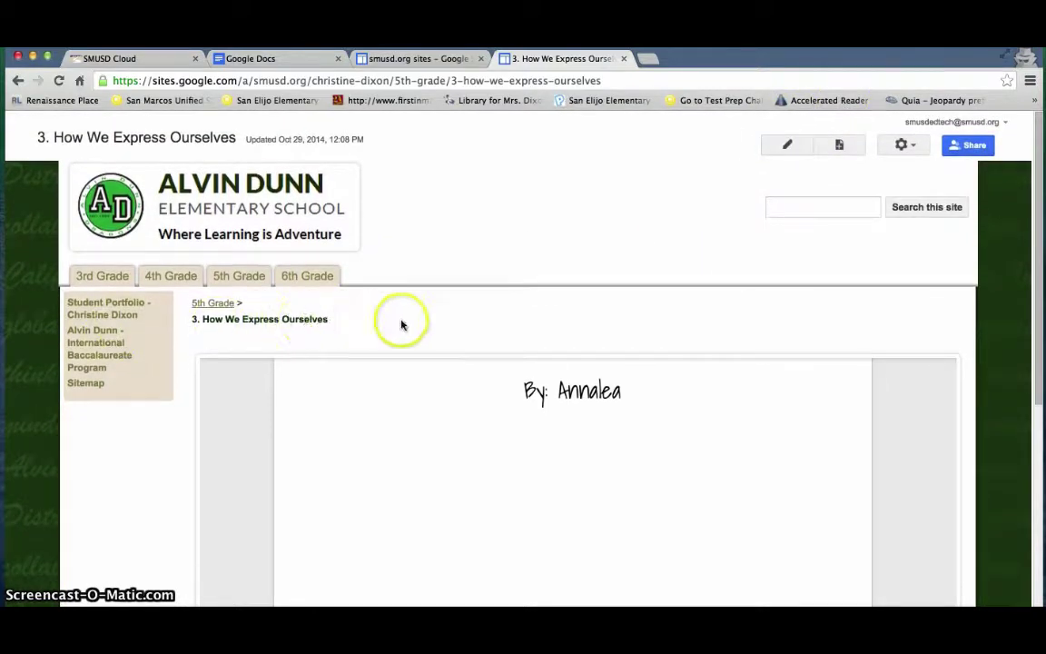
# Step: Edit the page and choose the George Washington Carver presentation from Google Drive for insertion below the embedded document
pyautogui.click(787, 144)
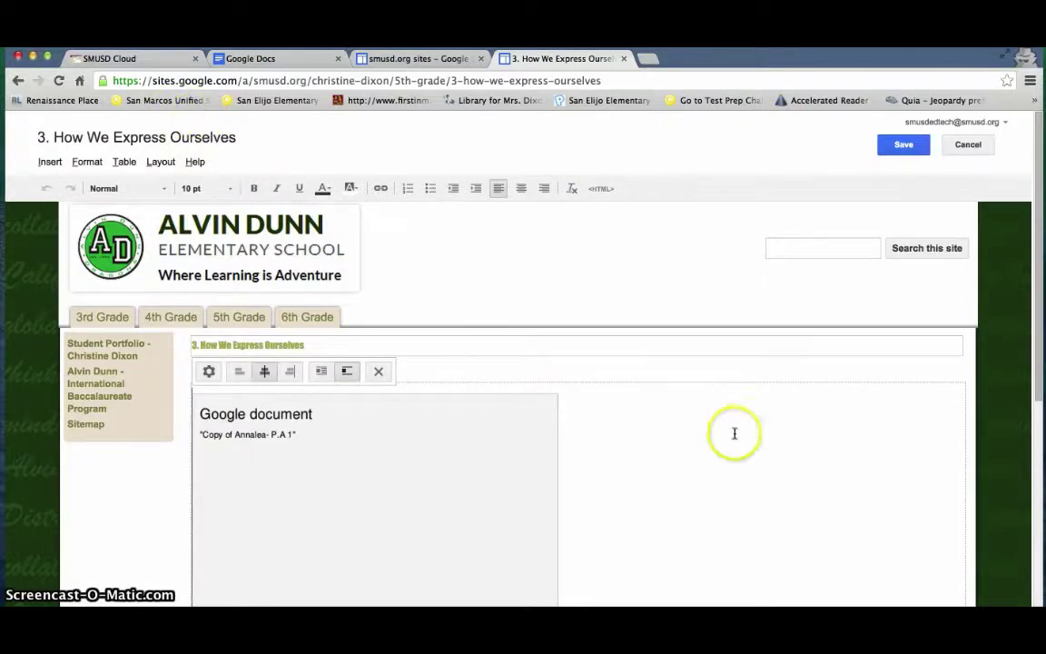
pyautogui.click(659, 524)
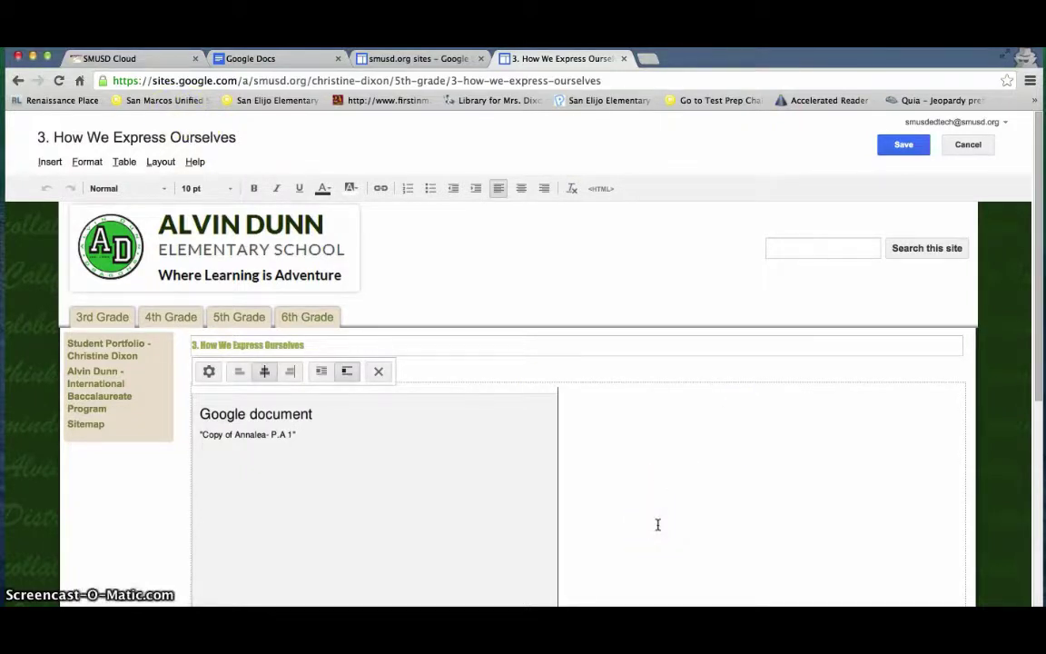
pyautogui.scroll(-5, 659, 524)
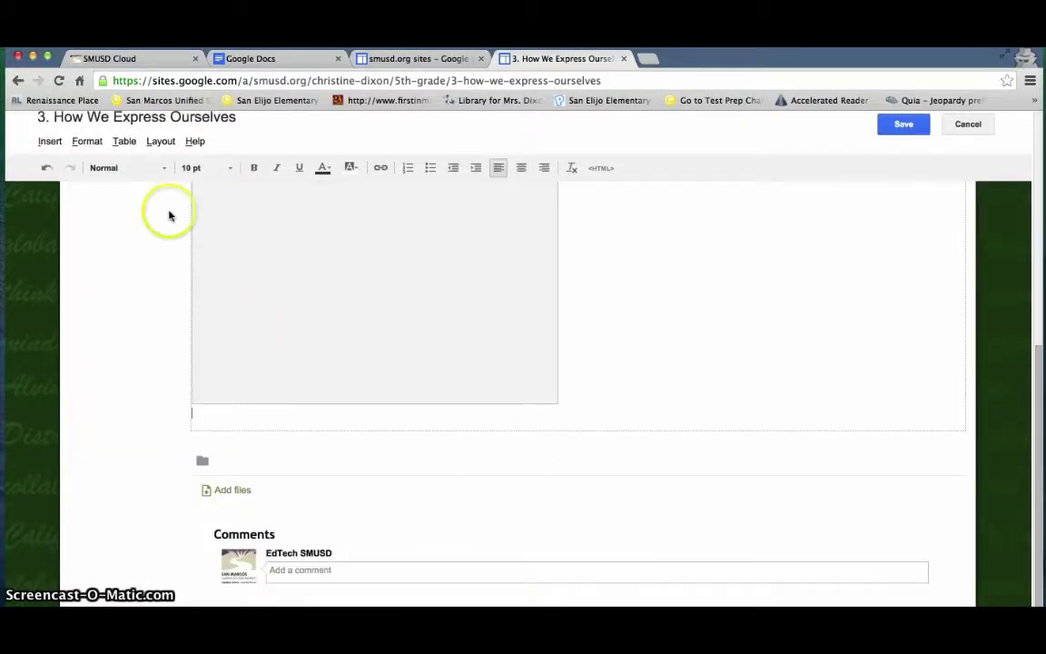
pyautogui.click(49, 142)
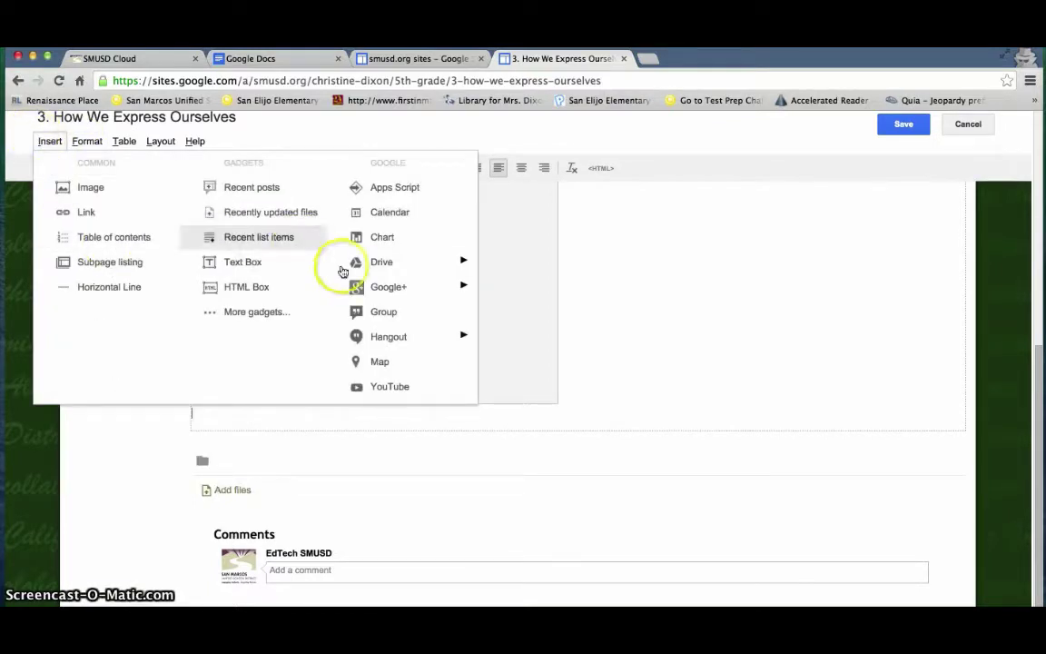
pyautogui.moveTo(385, 269)
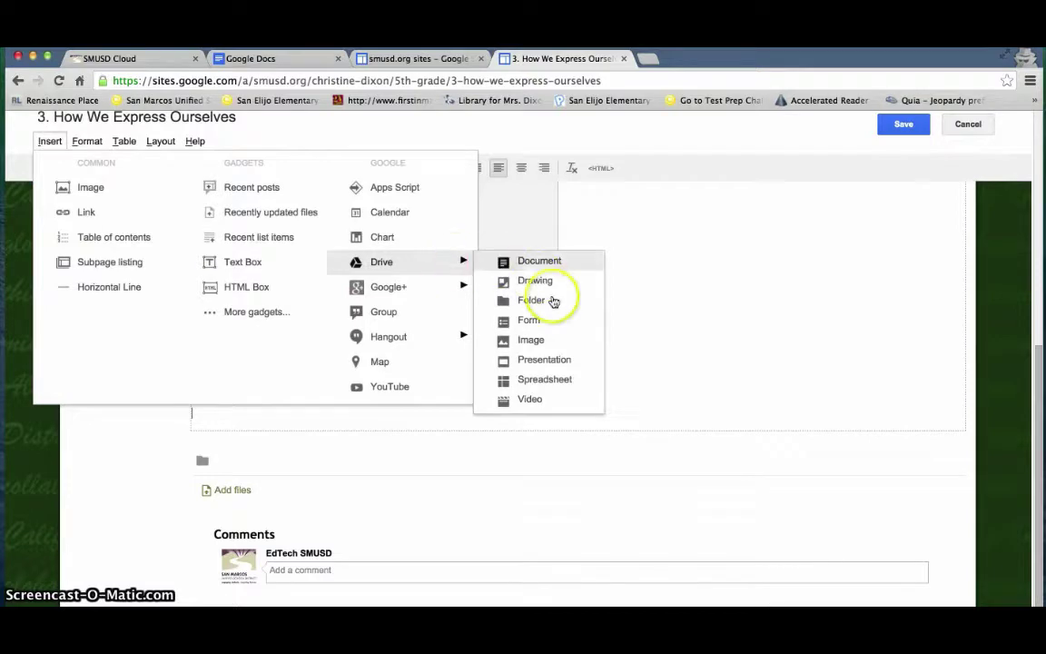
pyautogui.click(524, 363)
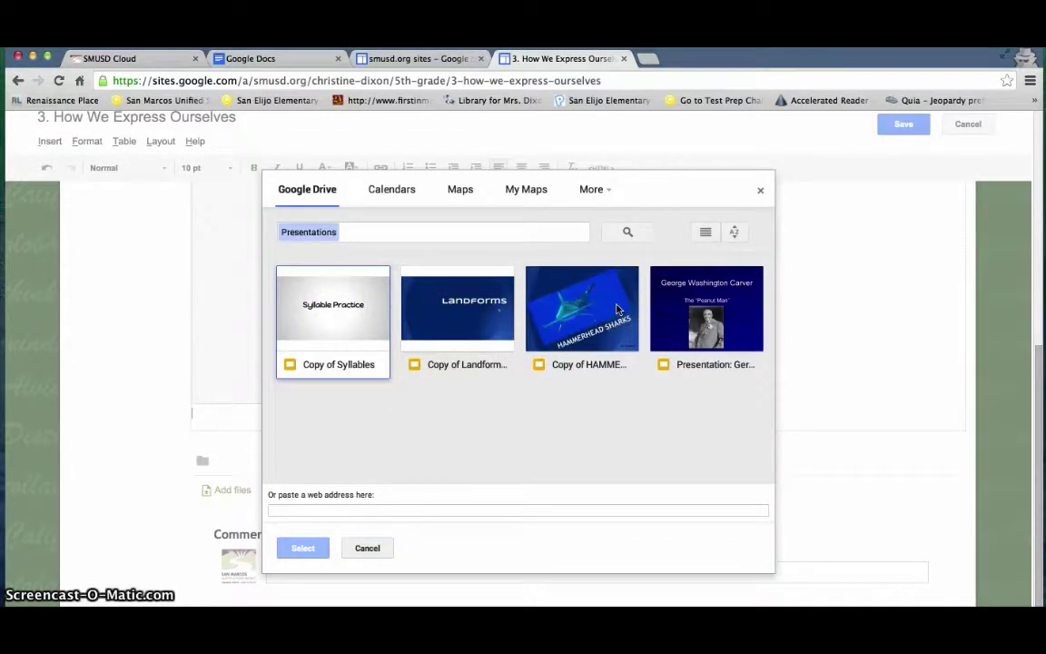
pyautogui.click(703, 294)
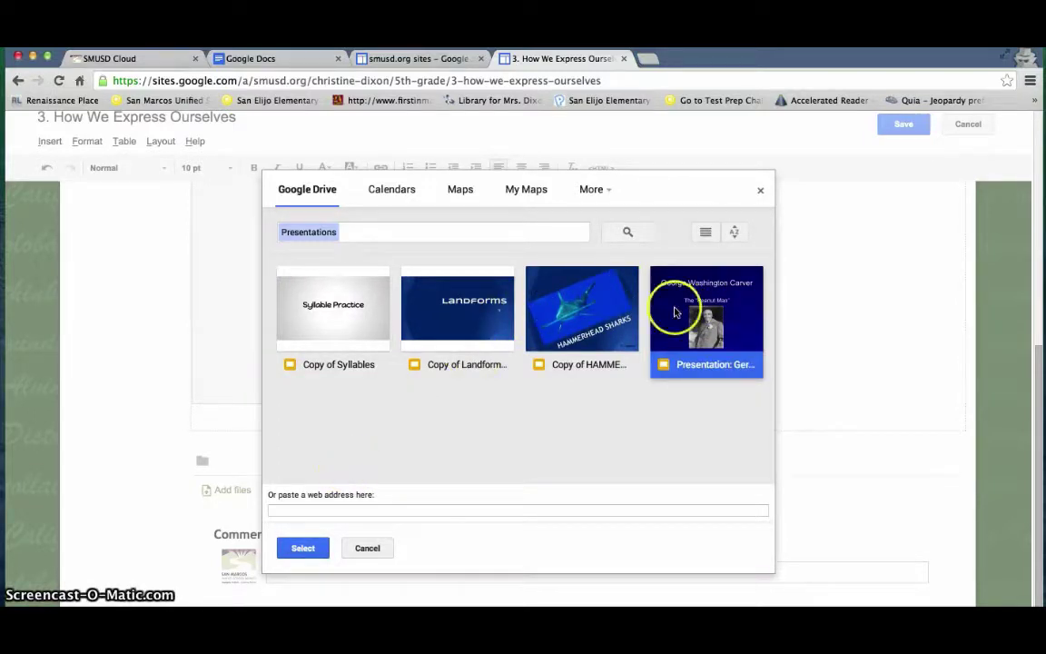
pyautogui.click(304, 546)
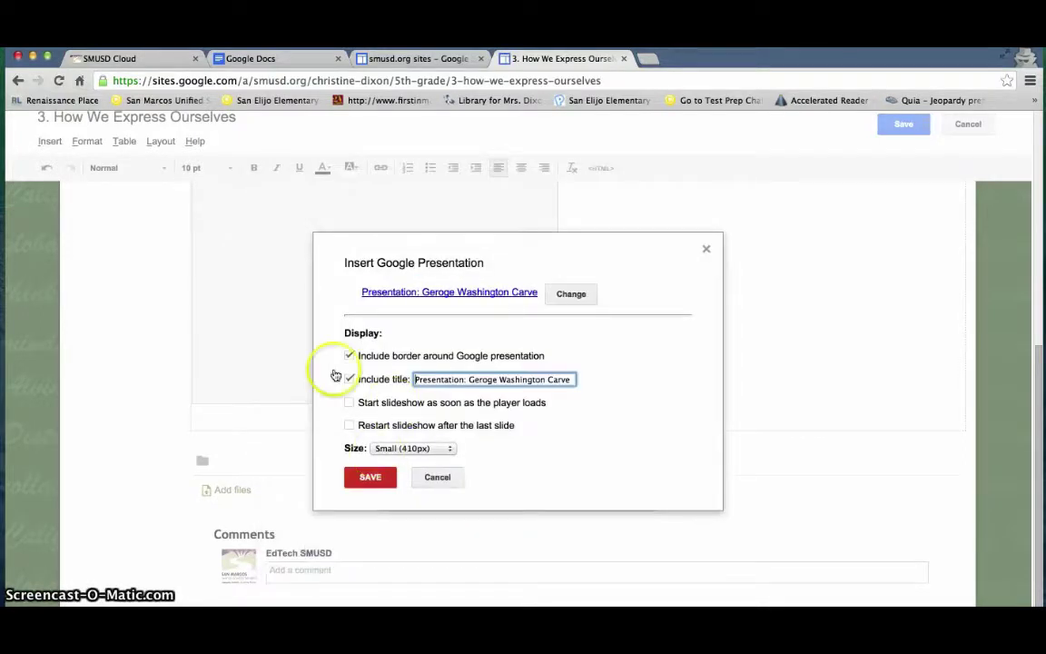
# Step: Insert the presentation with its border turned off, keeping the title and the Small (410px) size
pyautogui.click(350, 357)
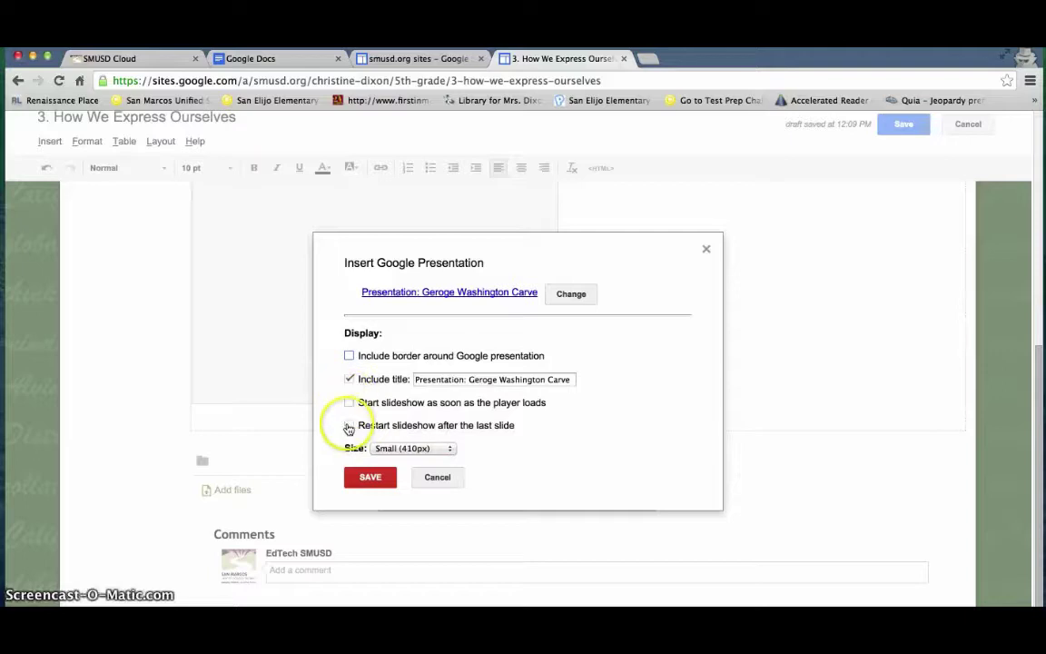
pyautogui.click(416, 448)
pyautogui.click(415, 449)
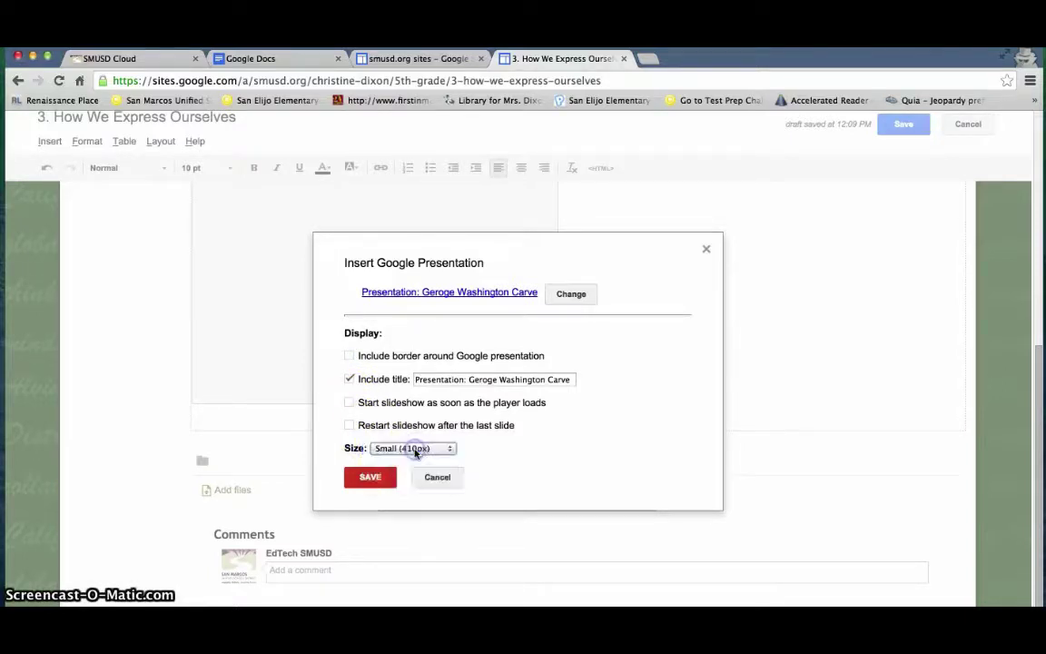
pyautogui.rightClick(378, 484)
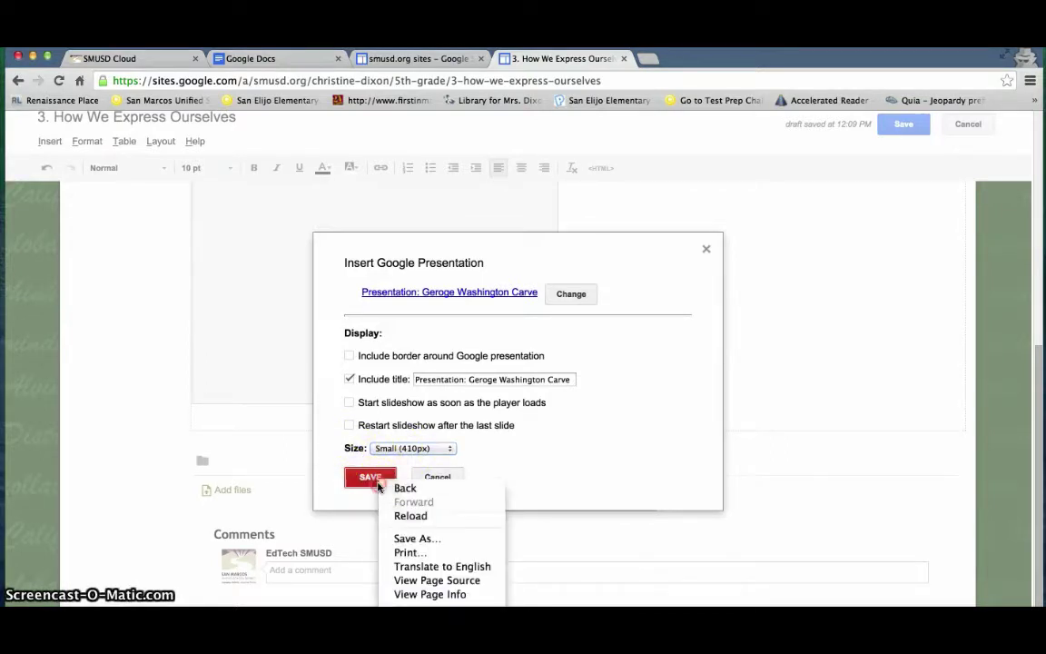
pyautogui.click(363, 478)
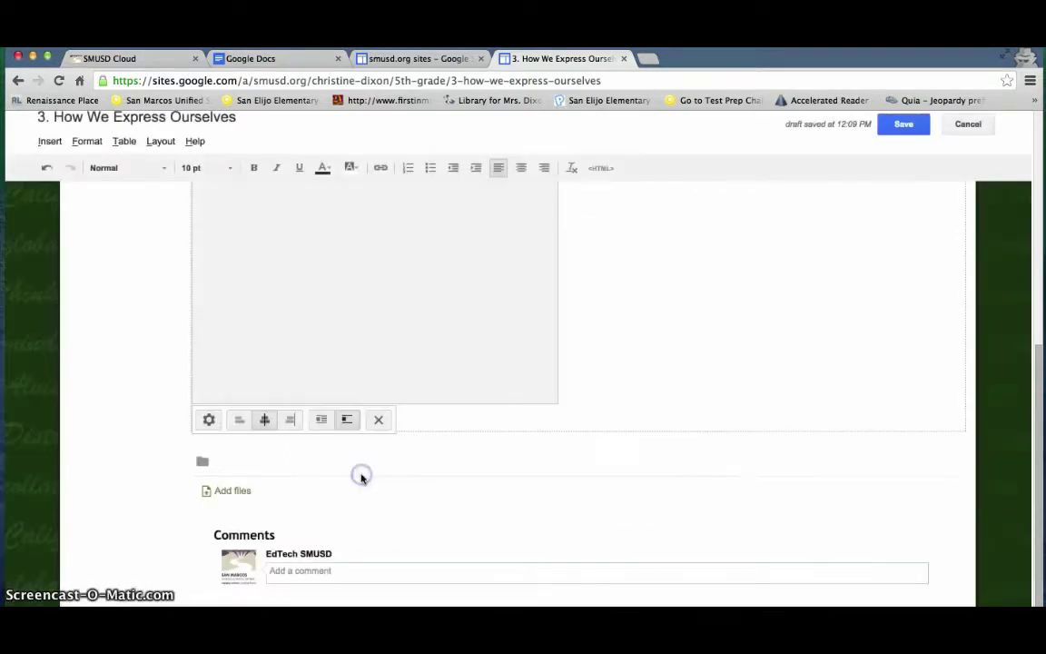
# Step: Review the presentation placeholder below the document and save the page
pyautogui.click(320, 459)
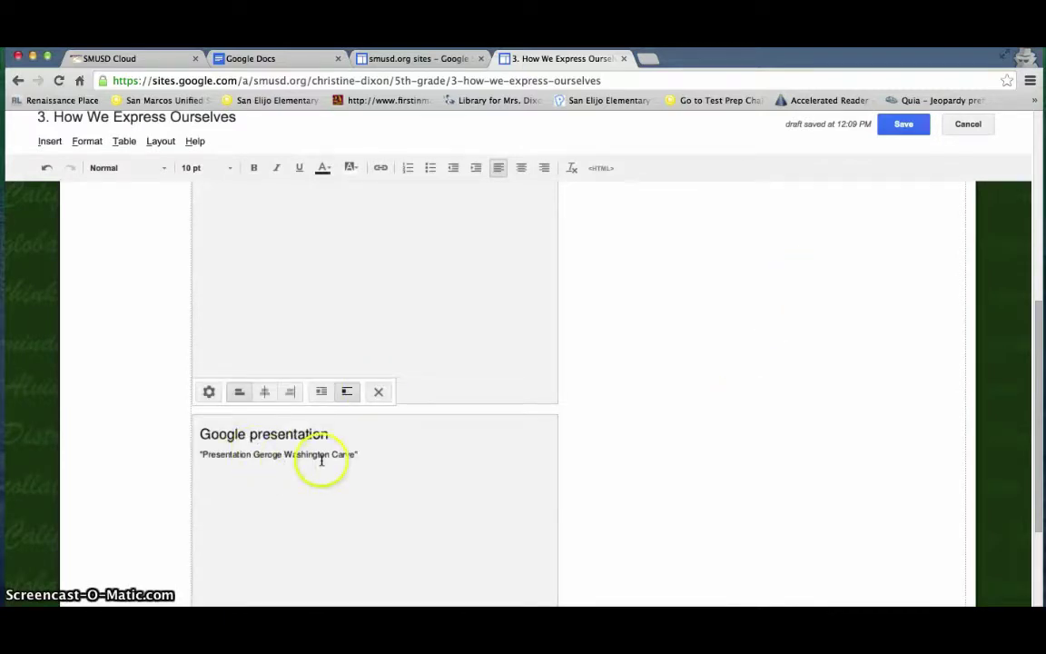
pyautogui.scroll(-3, 321, 460)
pyautogui.scroll(5, 322, 460)
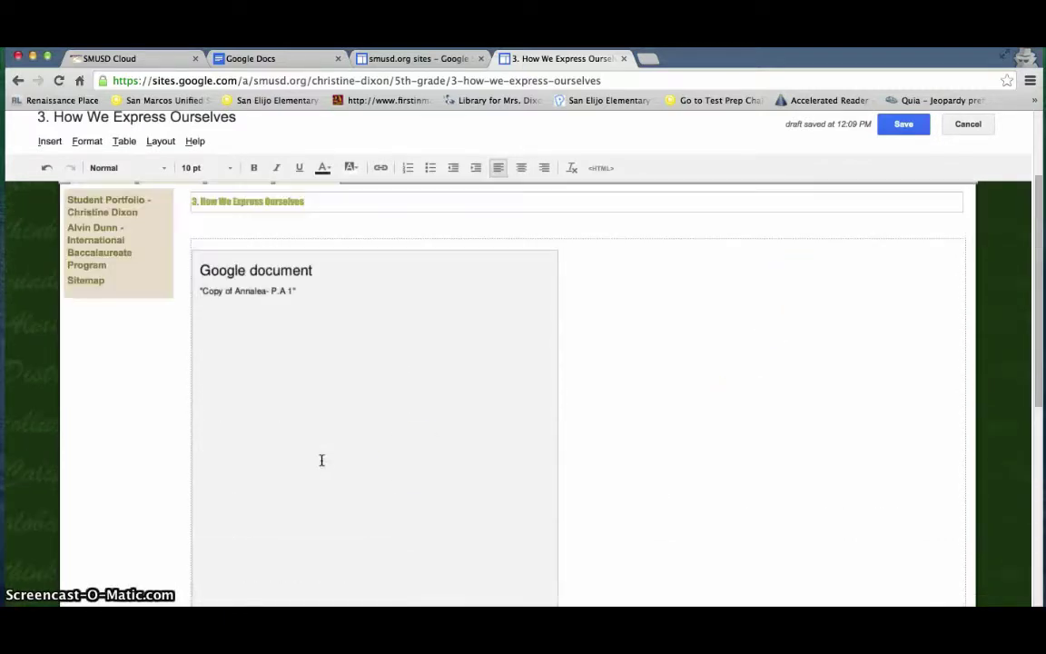
pyautogui.click(911, 123)
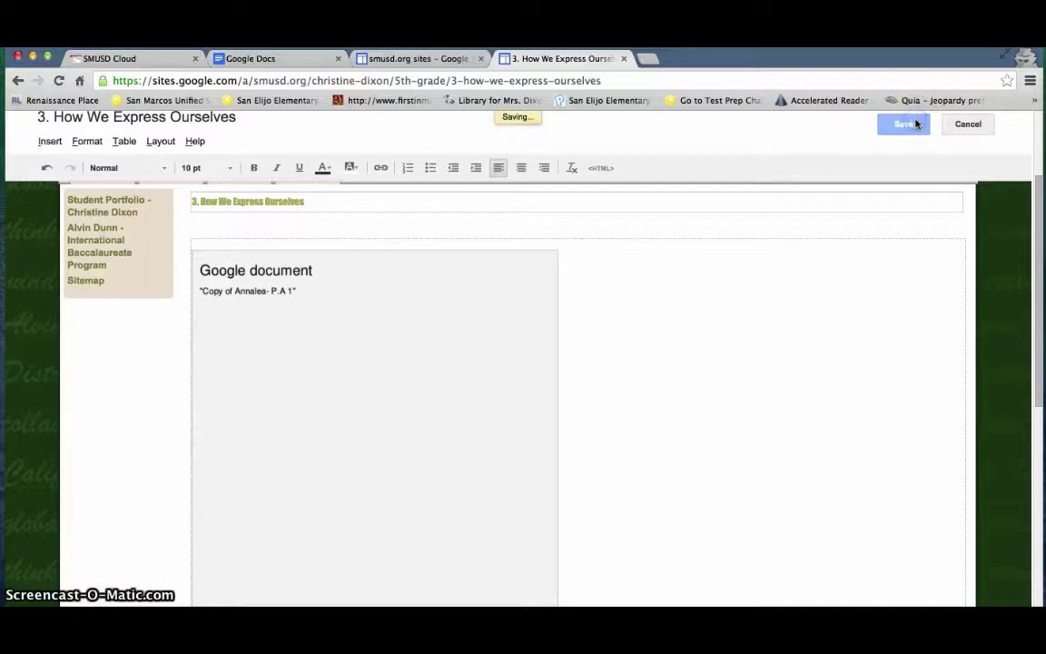
# Step: Look past the embedded essay on the saved page and advance the embedded presentation to slide 5
pyautogui.click(650, 281)
pyautogui.click(548, 389)
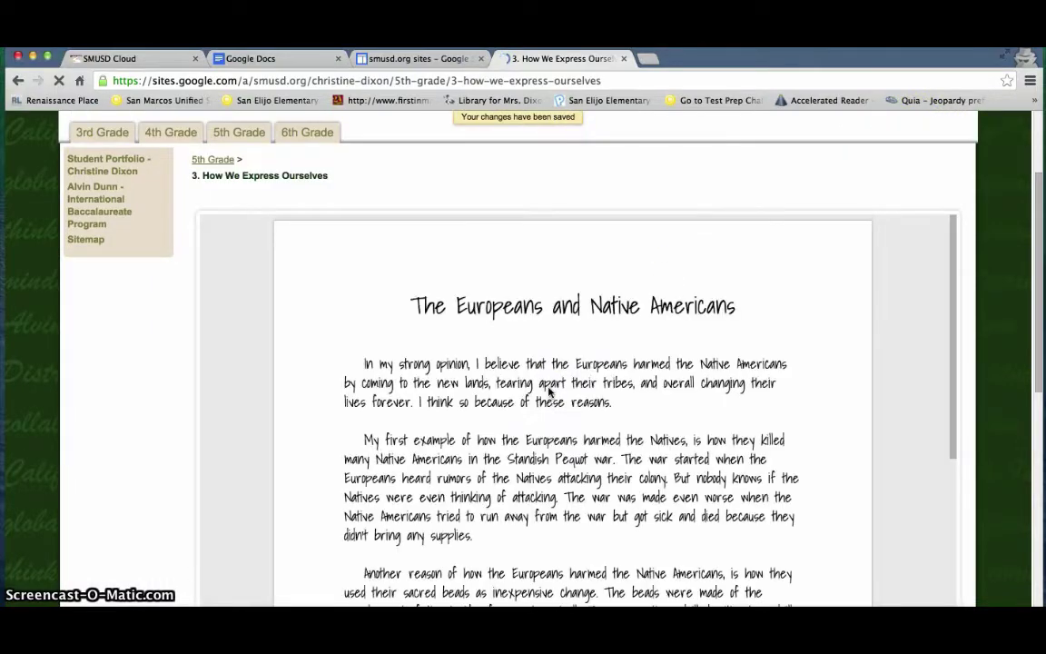
pyautogui.scroll(-10, 550, 364)
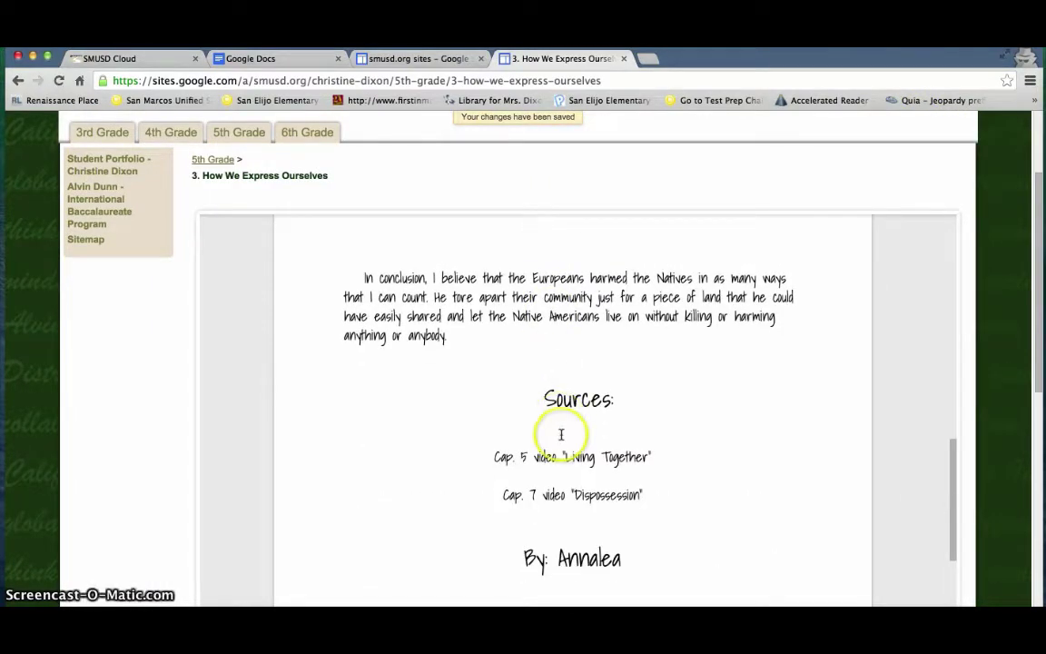
pyautogui.scroll(-5, 558, 434)
pyautogui.scroll(-5, 560, 433)
pyautogui.click(223, 535)
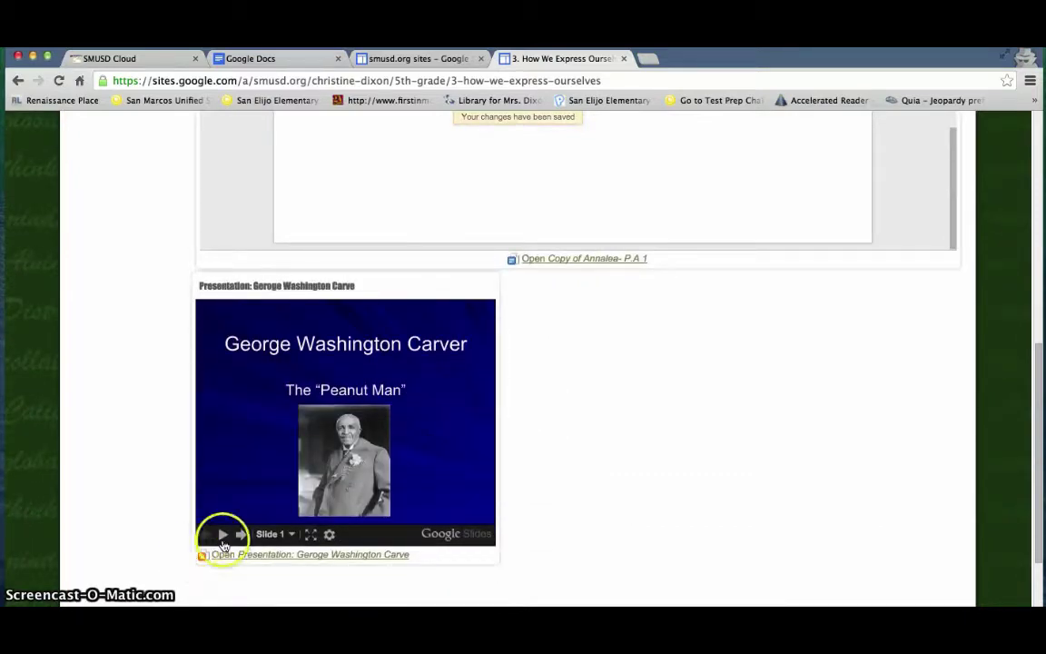
pyautogui.click(239, 535)
pyautogui.click(240, 535)
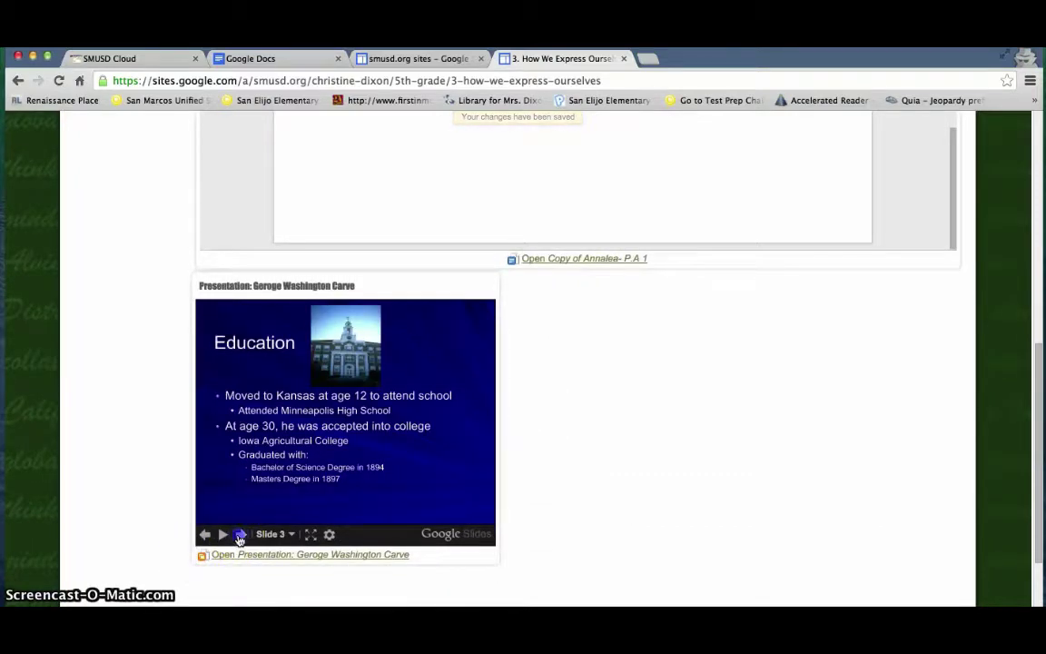
pyautogui.click(240, 535)
pyautogui.click(240, 535)
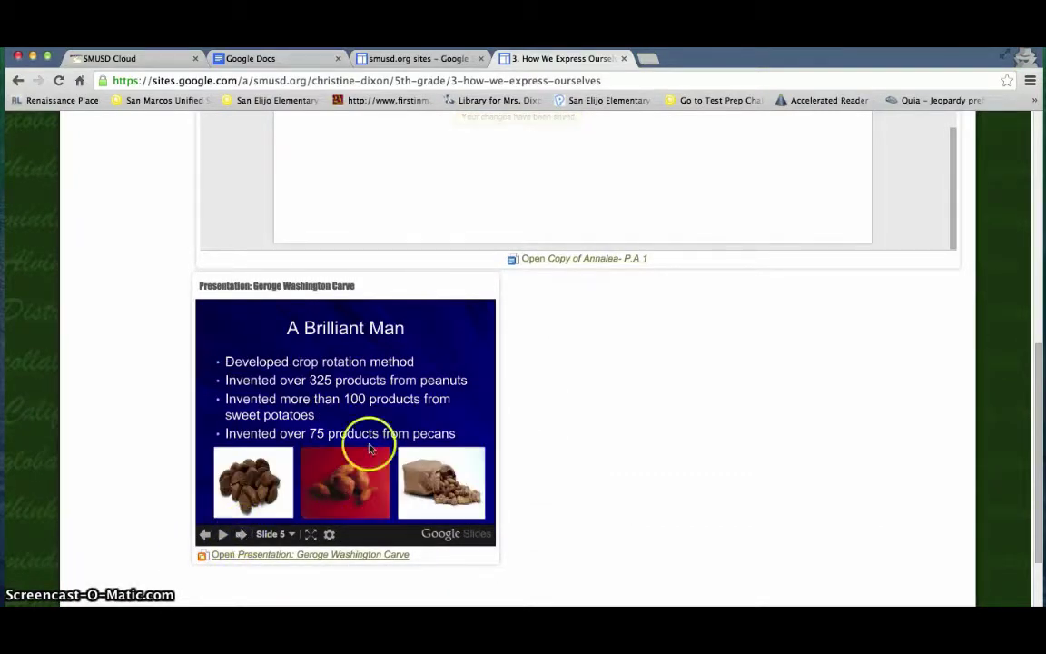
# Step: Reopen the page for editing and set the embedded presentation's size to Medium in its properties
pyautogui.scroll(3, 291, 454)
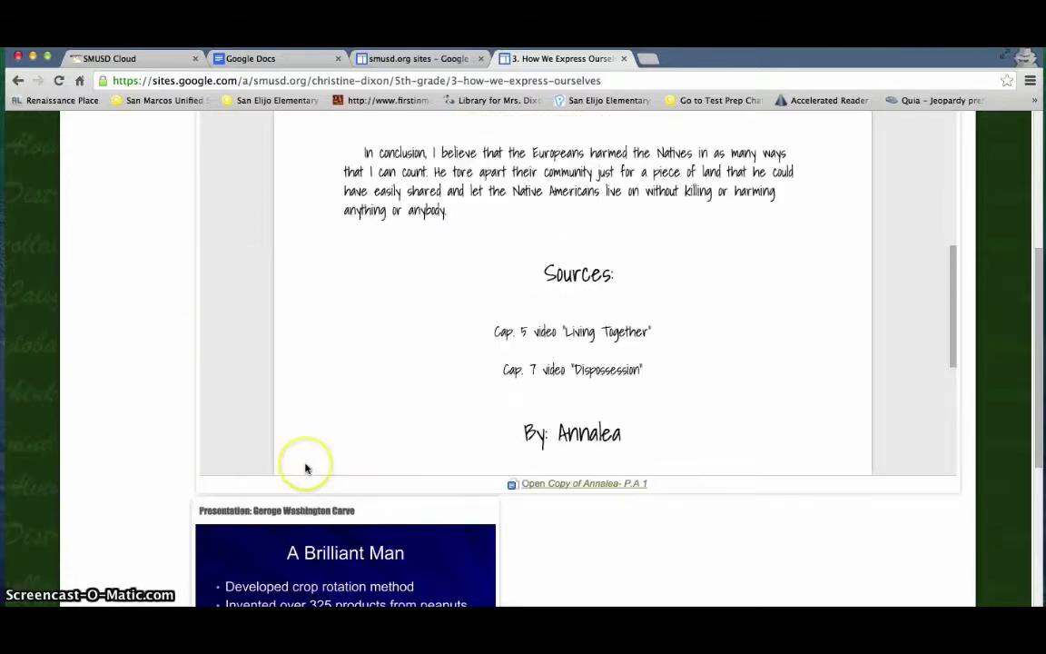
pyautogui.scroll(10, 306, 468)
pyautogui.click(792, 145)
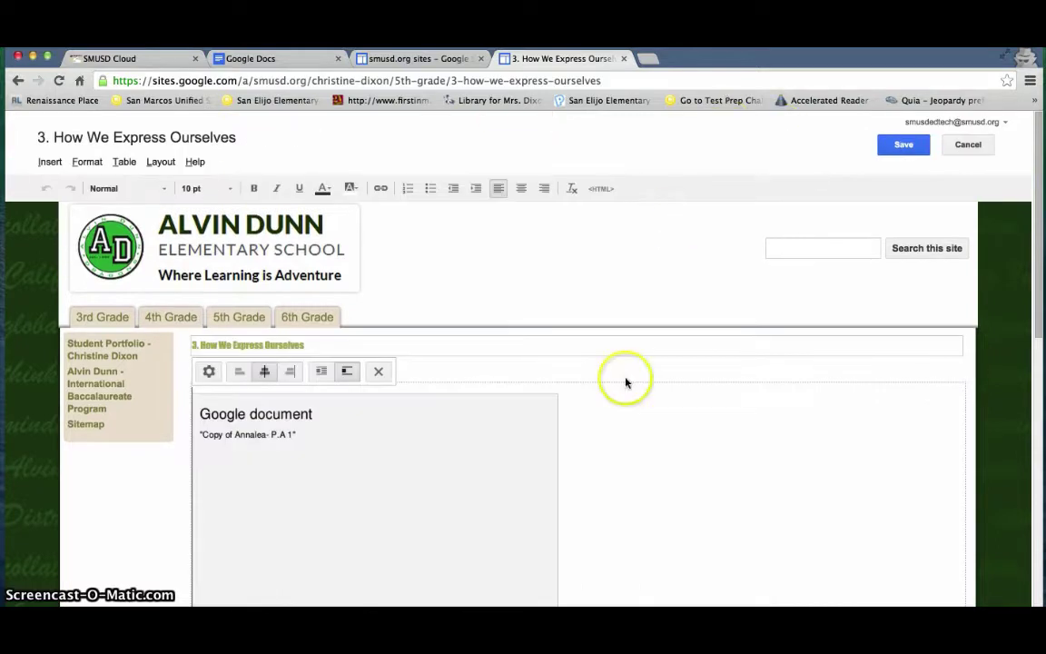
pyautogui.scroll(-10, 626, 380)
pyautogui.click(332, 316)
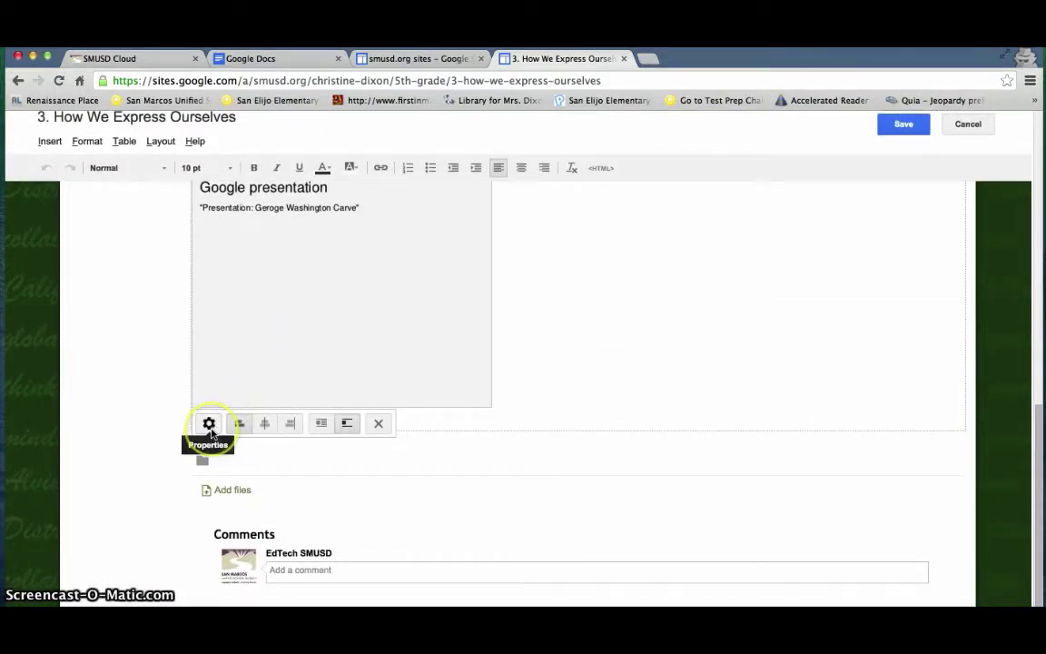
pyautogui.click(212, 426)
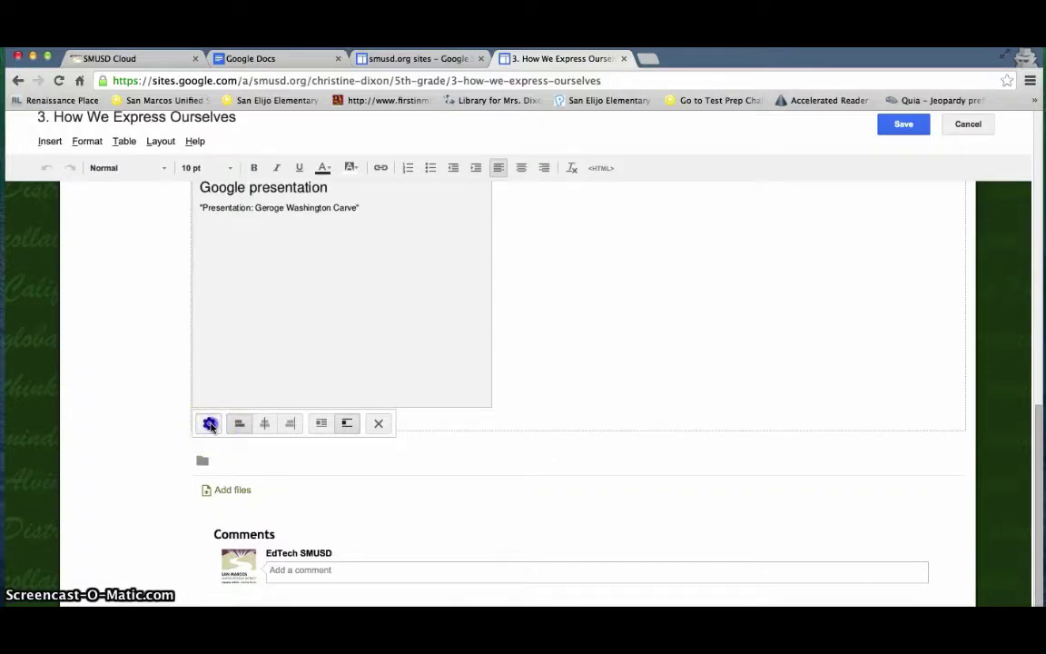
pyautogui.click(422, 446)
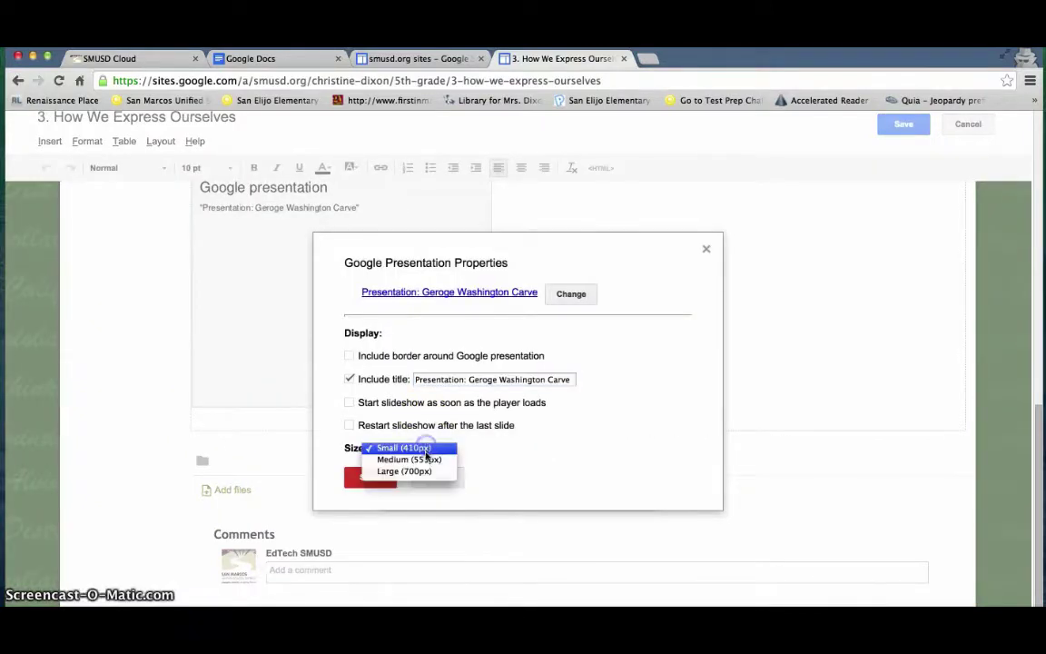
pyautogui.click(425, 459)
pyautogui.click(382, 479)
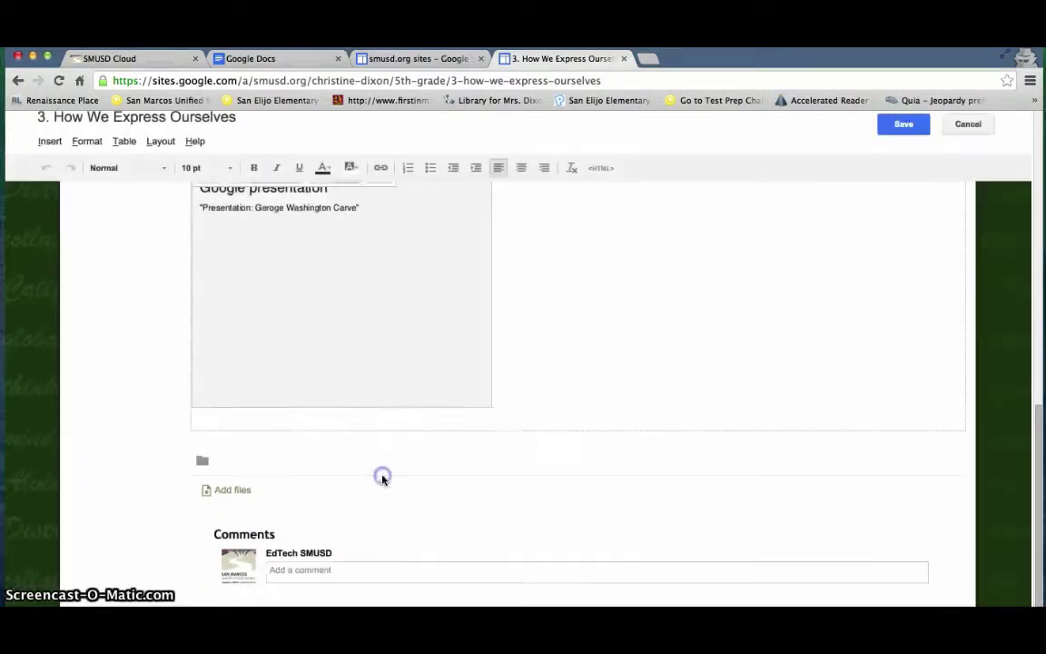
# Step: Save the page and check the resized presentation on it
pyautogui.click(897, 126)
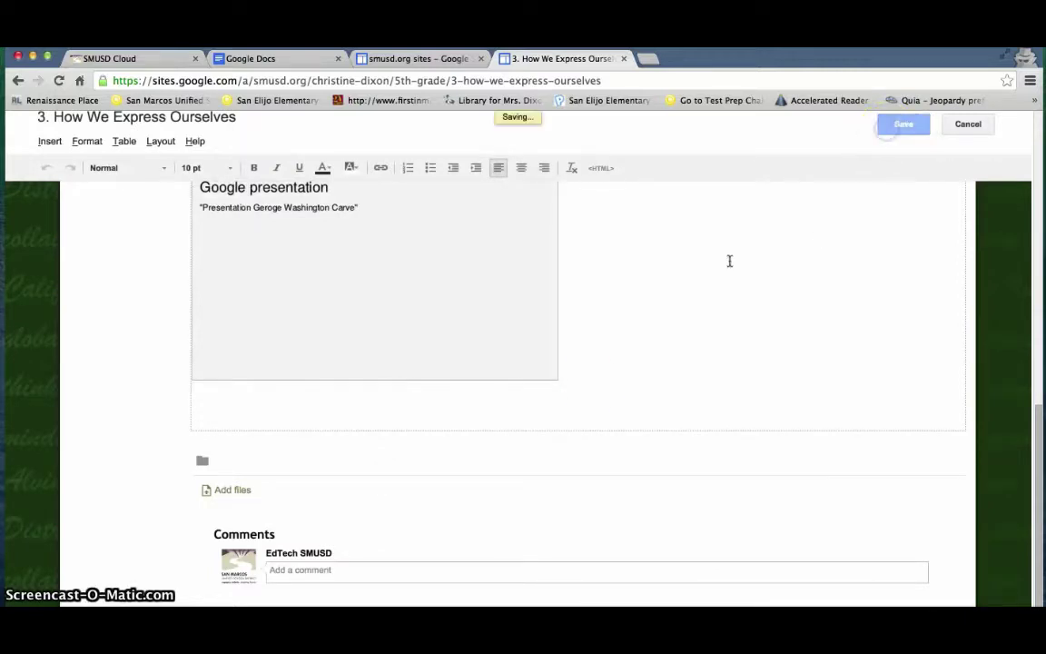
pyautogui.click(587, 385)
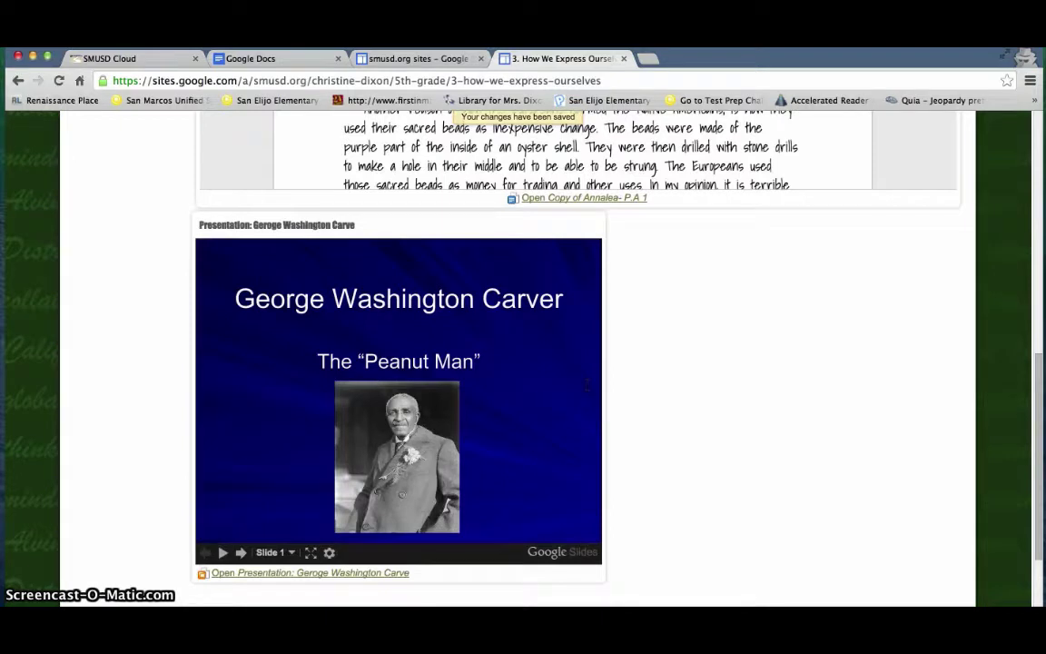
pyautogui.scroll(-3, 587, 385)
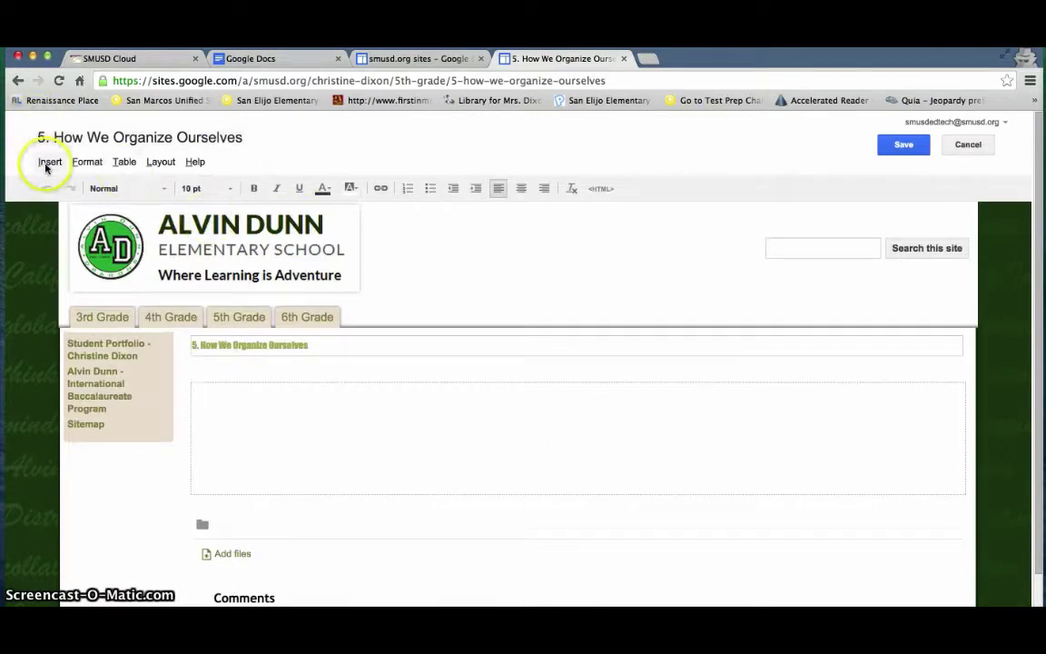
pyautogui.click(48, 164)
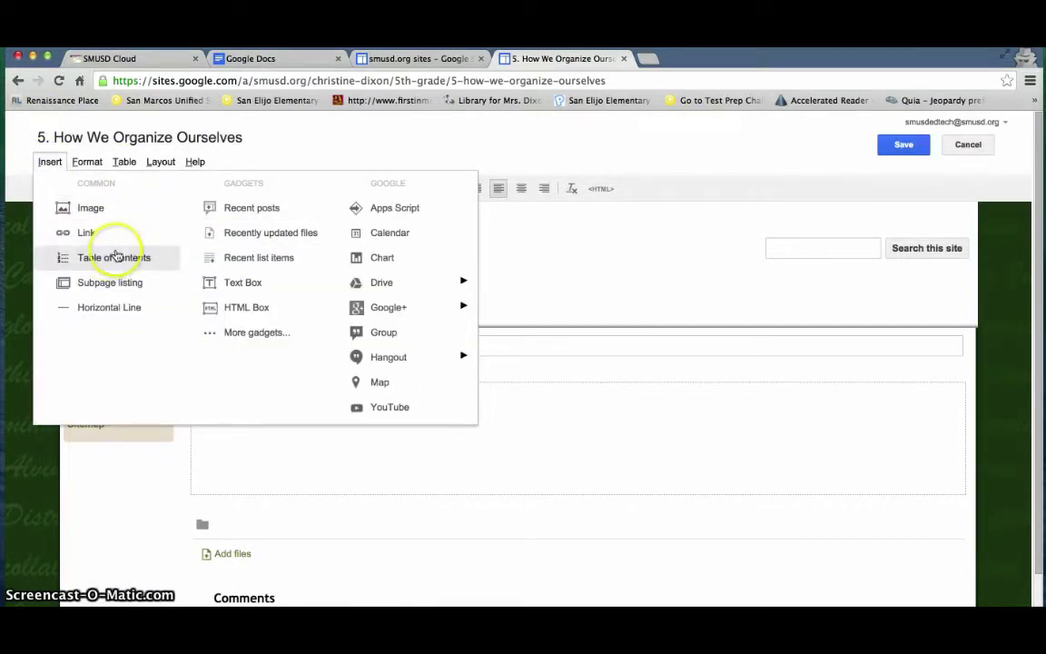
pyautogui.click(390, 407)
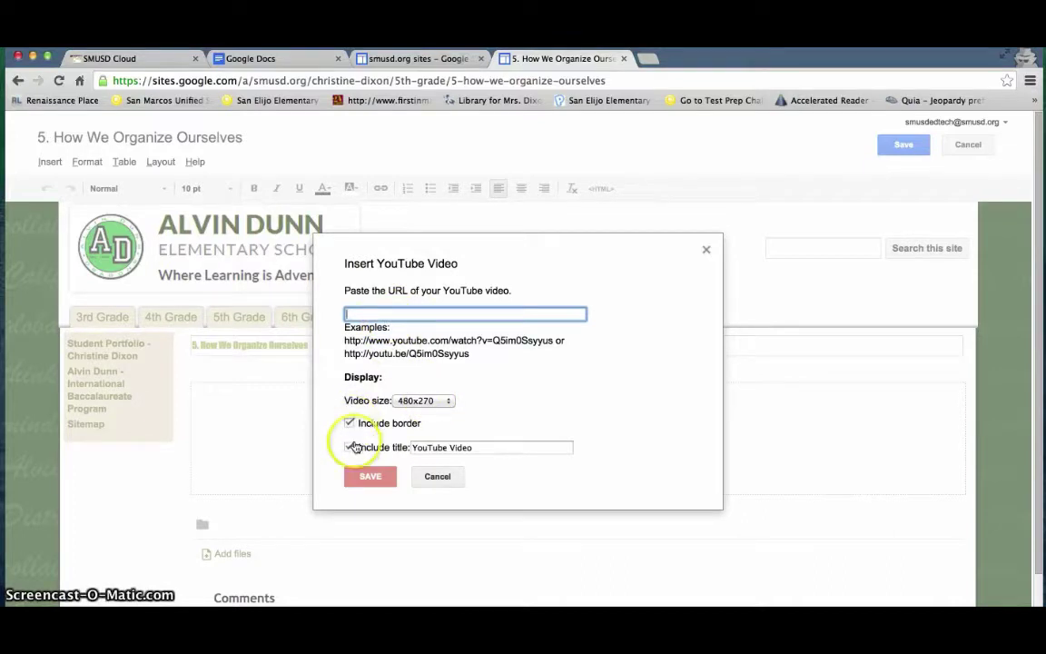
pyautogui.click(516, 448)
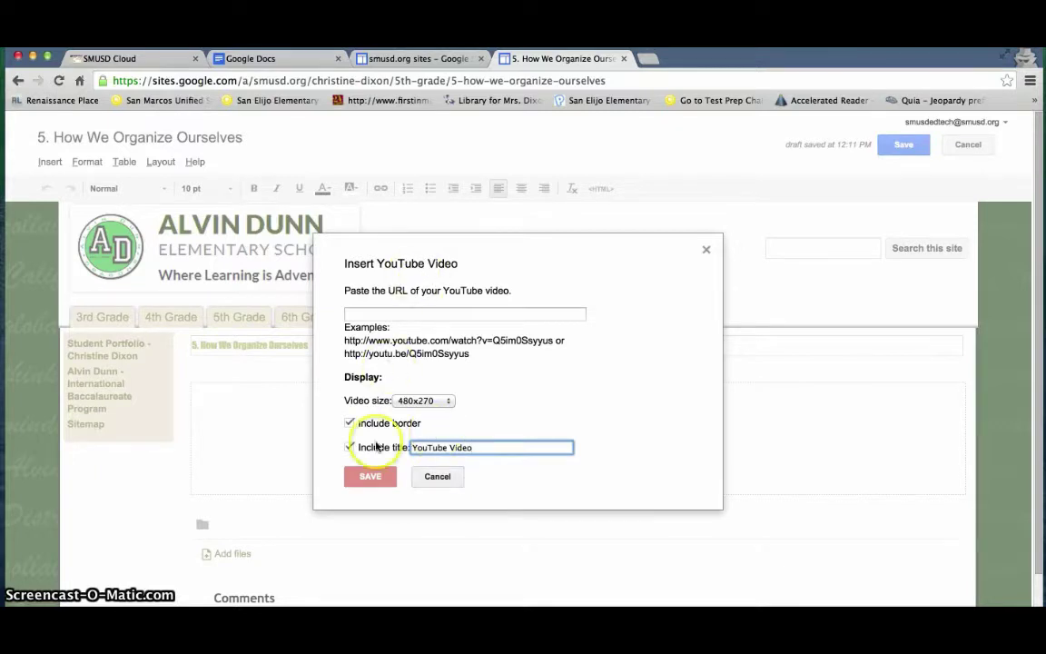
pyautogui.click(437, 477)
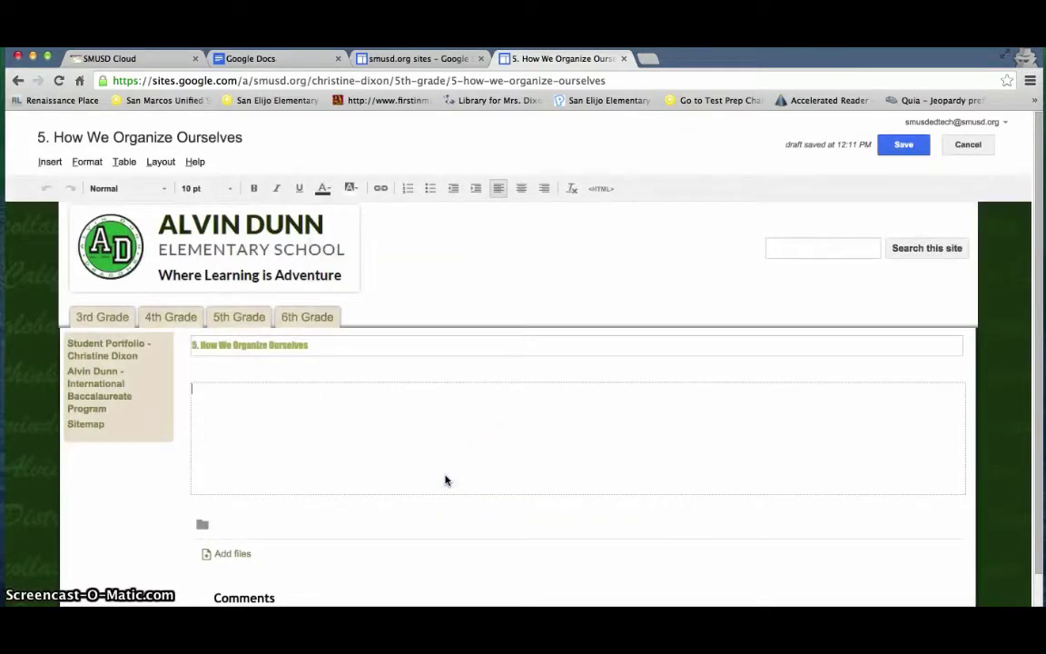
pyautogui.click(50, 163)
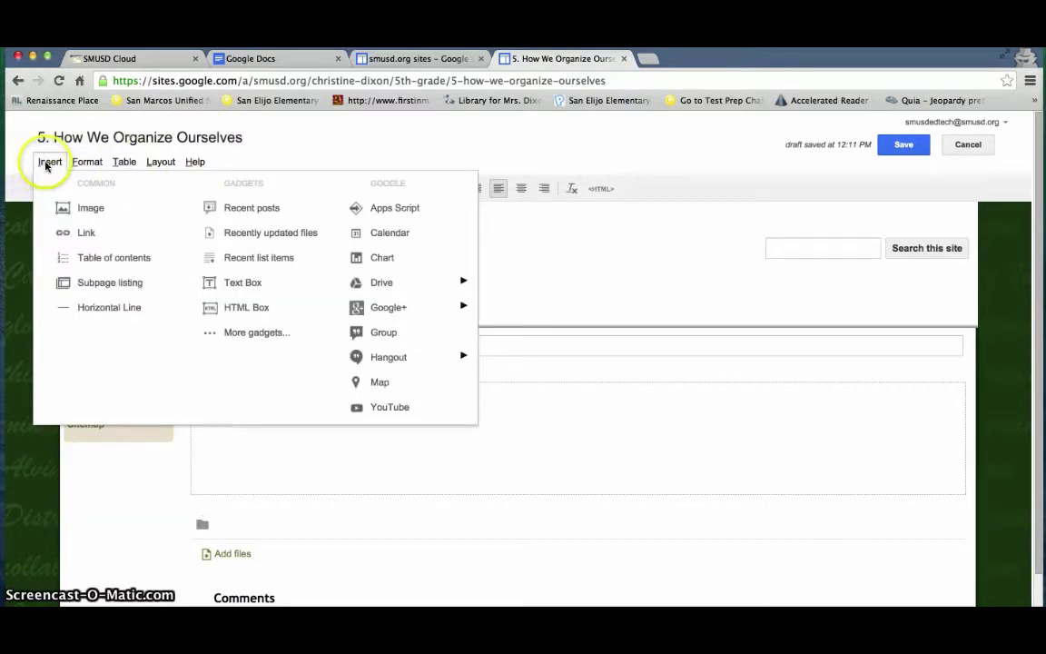
pyautogui.moveTo(357, 314)
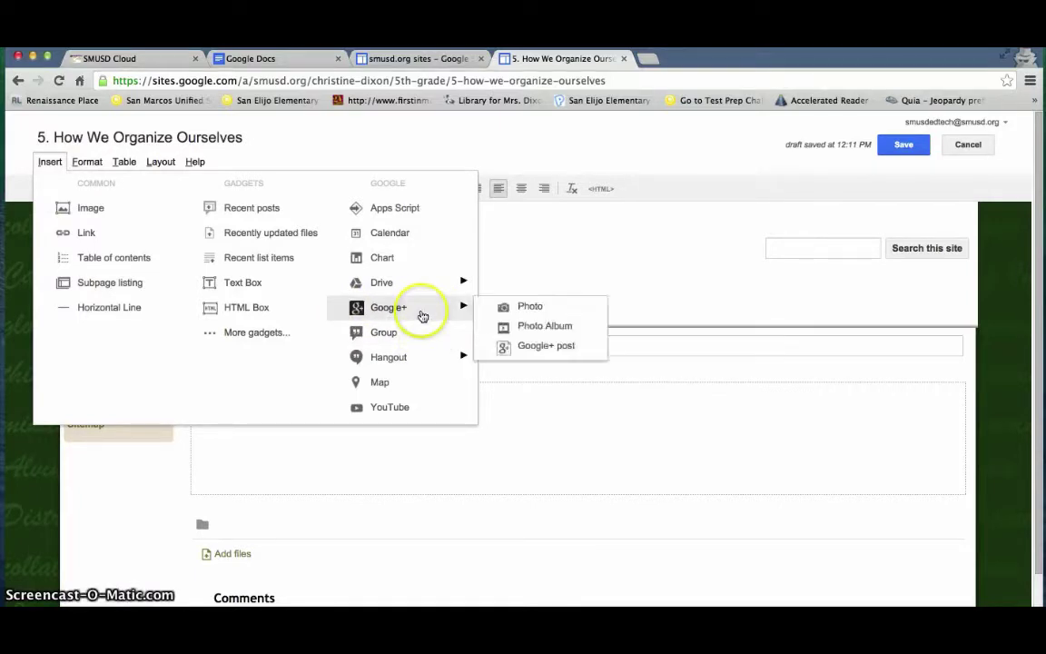
pyautogui.moveTo(422, 282)
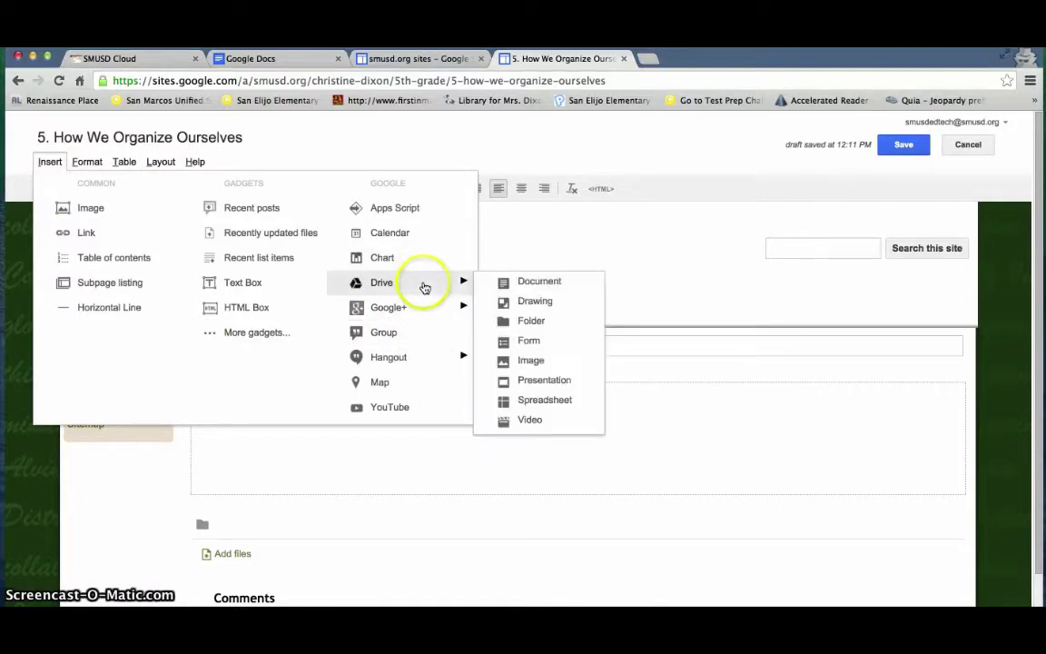
pyautogui.click(532, 361)
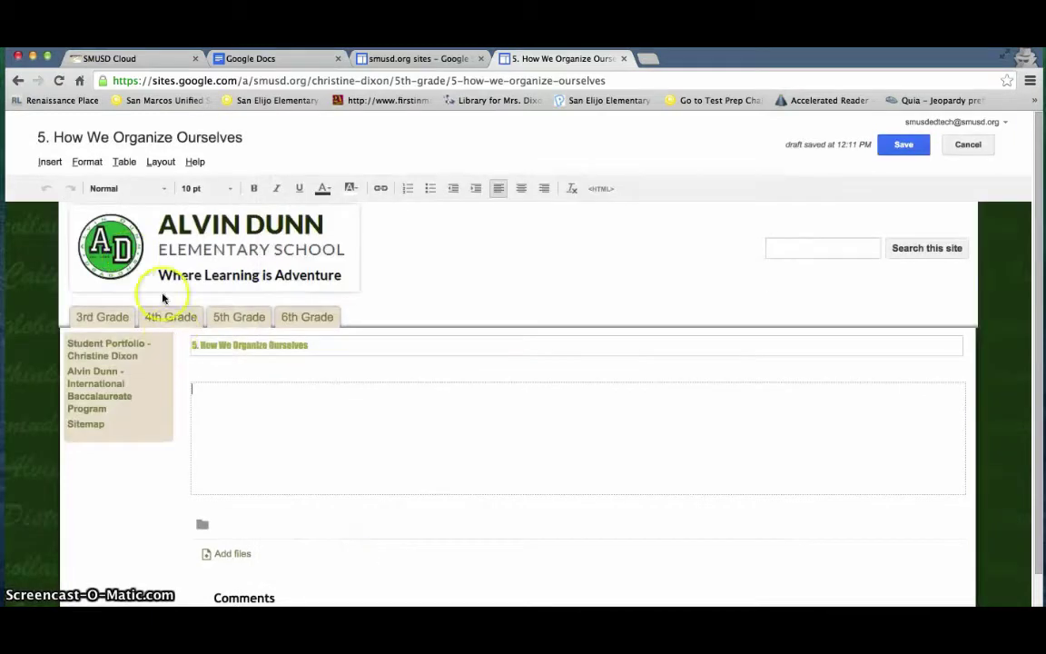
pyautogui.click(364, 550)
# Step: Insert the Google Drive drawing "Copy of Card board game - student designed game in draw" into the page with its title and no border
pyautogui.click(49, 162)
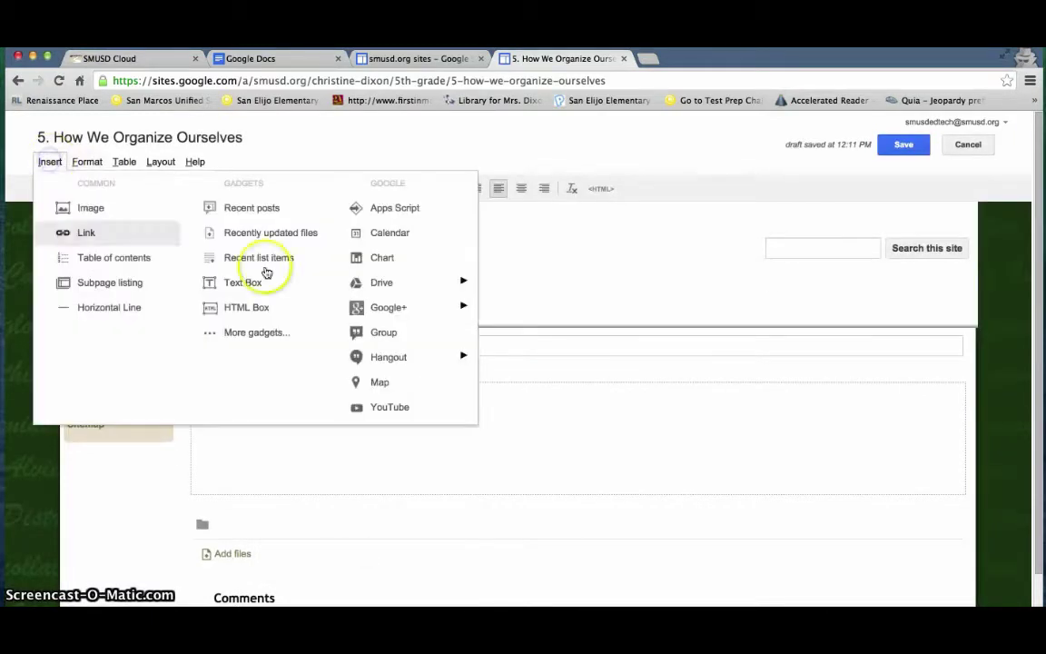
pyautogui.moveTo(389, 290)
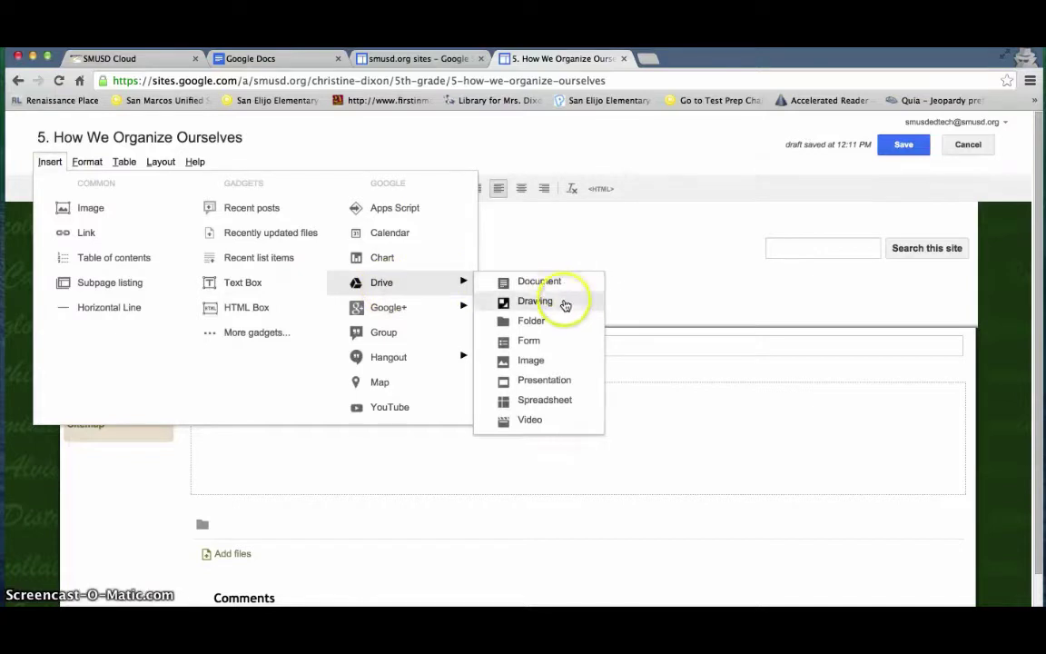
pyautogui.click(564, 303)
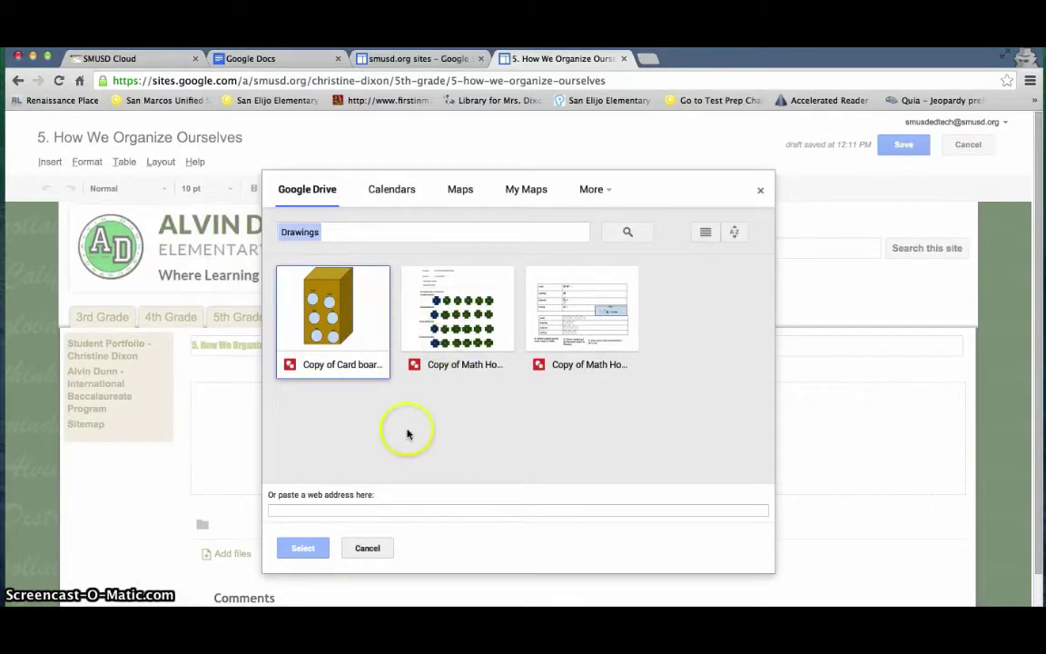
pyautogui.click(328, 317)
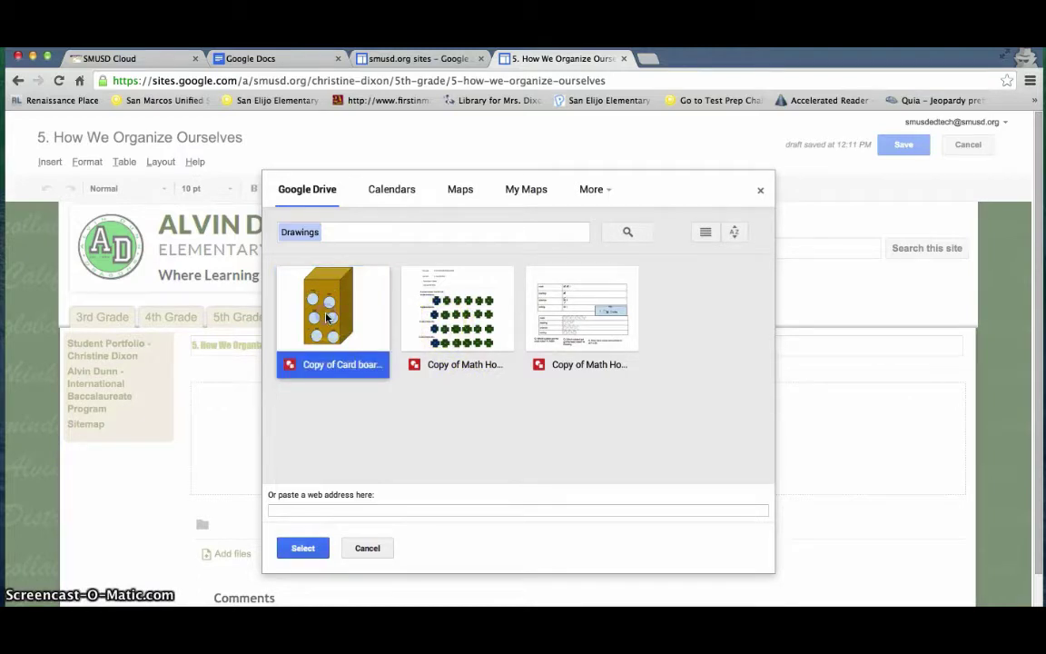
pyautogui.click(306, 549)
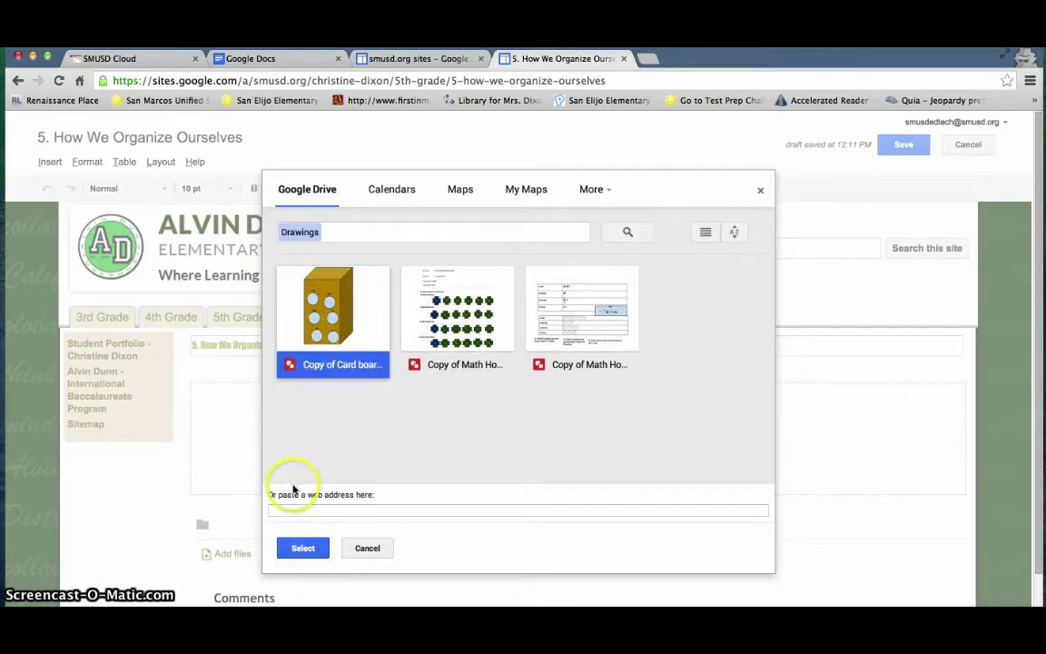
pyautogui.click(304, 546)
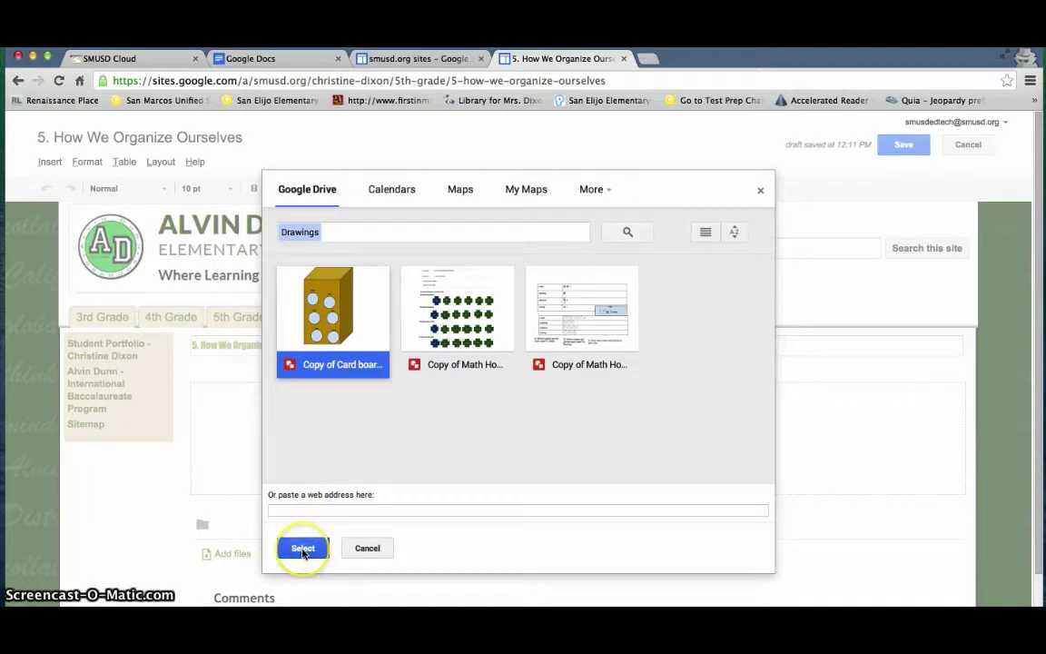
pyautogui.click(303, 549)
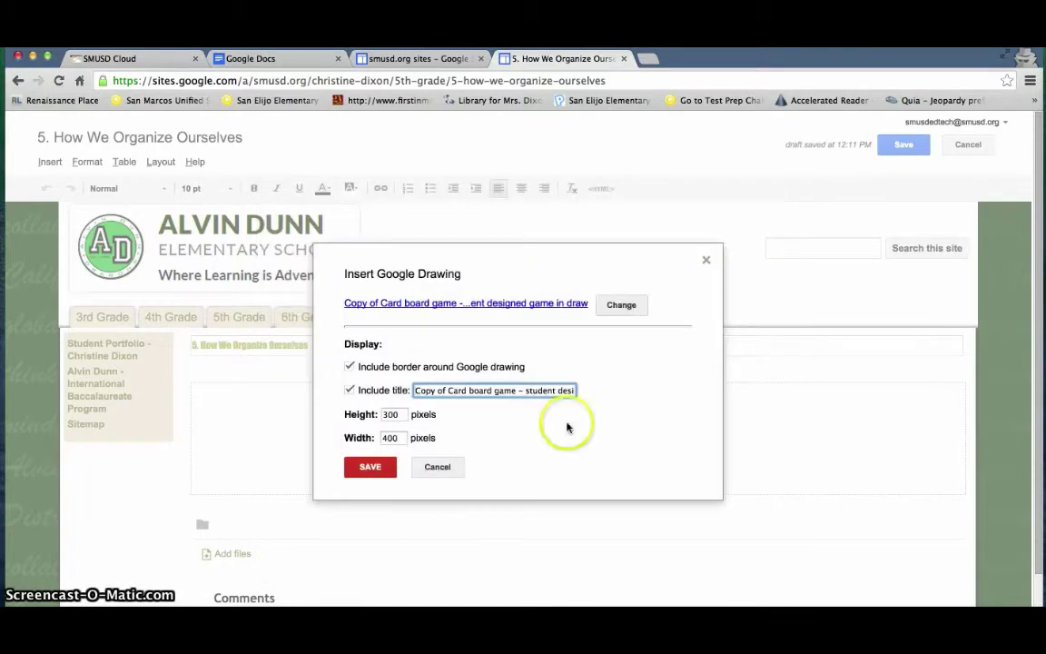
pyautogui.click(350, 367)
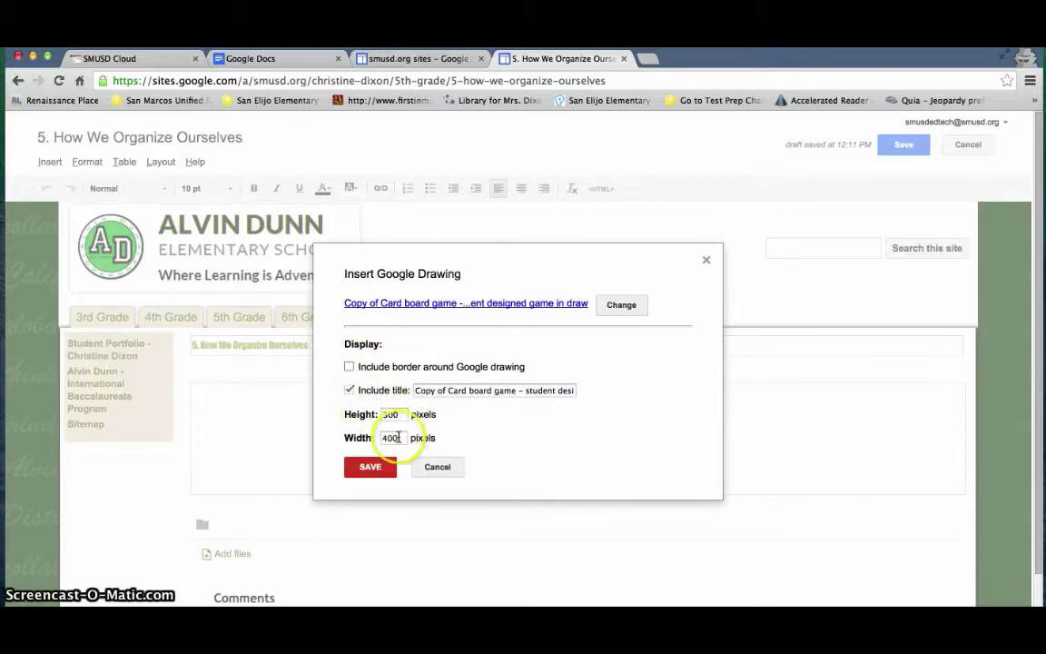
pyautogui.click(372, 469)
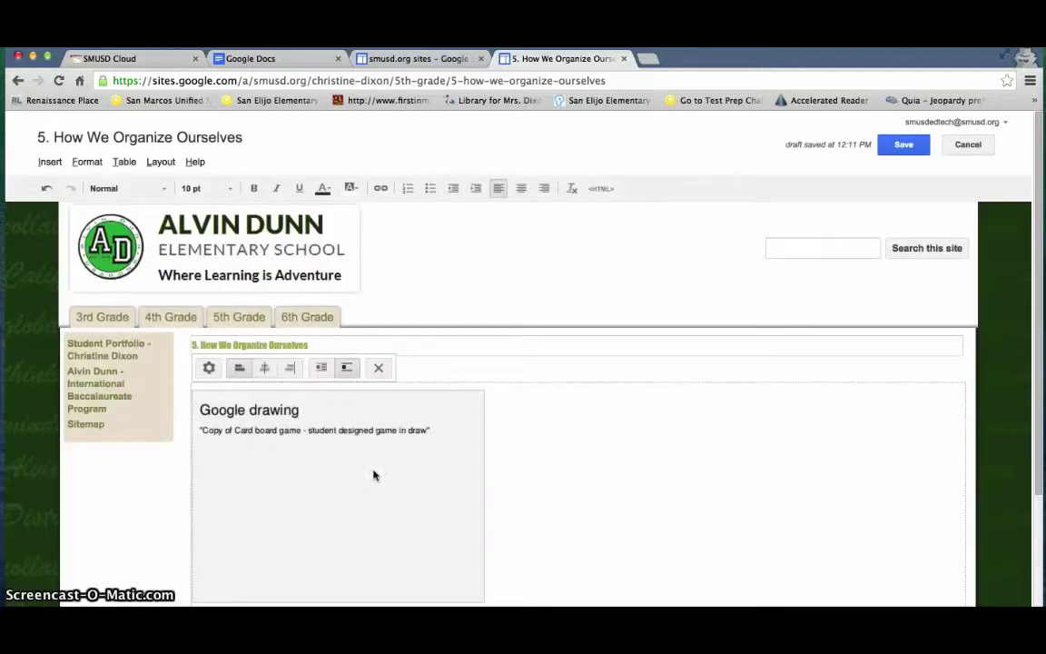
# Step: Save the page and check the embedded card board game drawing on it
pyautogui.click(894, 146)
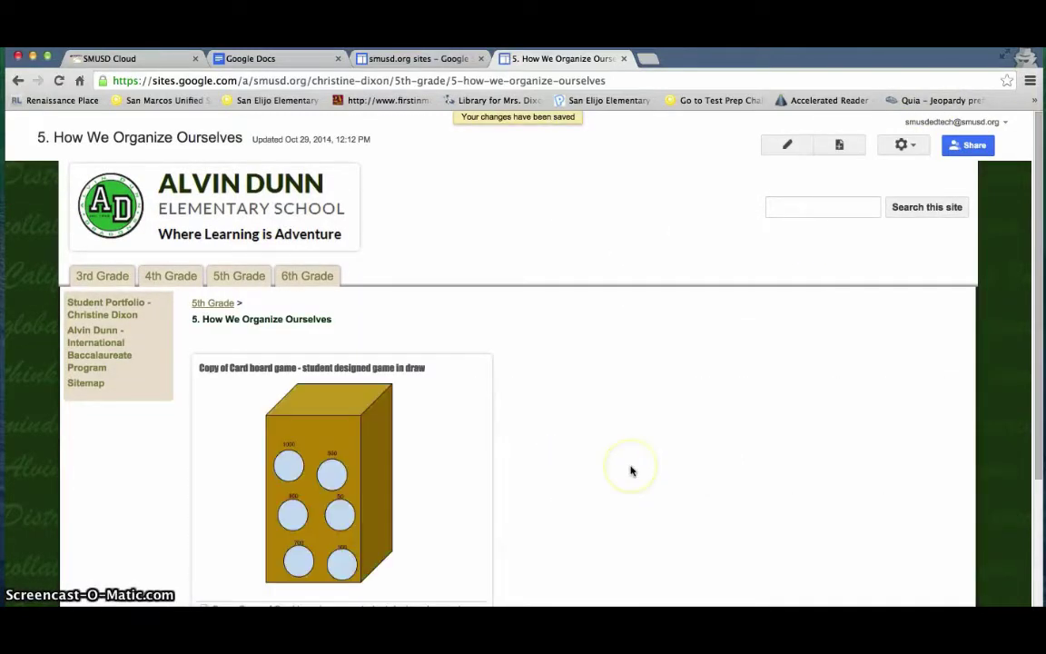
pyautogui.scroll(-5, 630, 468)
pyautogui.scroll(5, 631, 469)
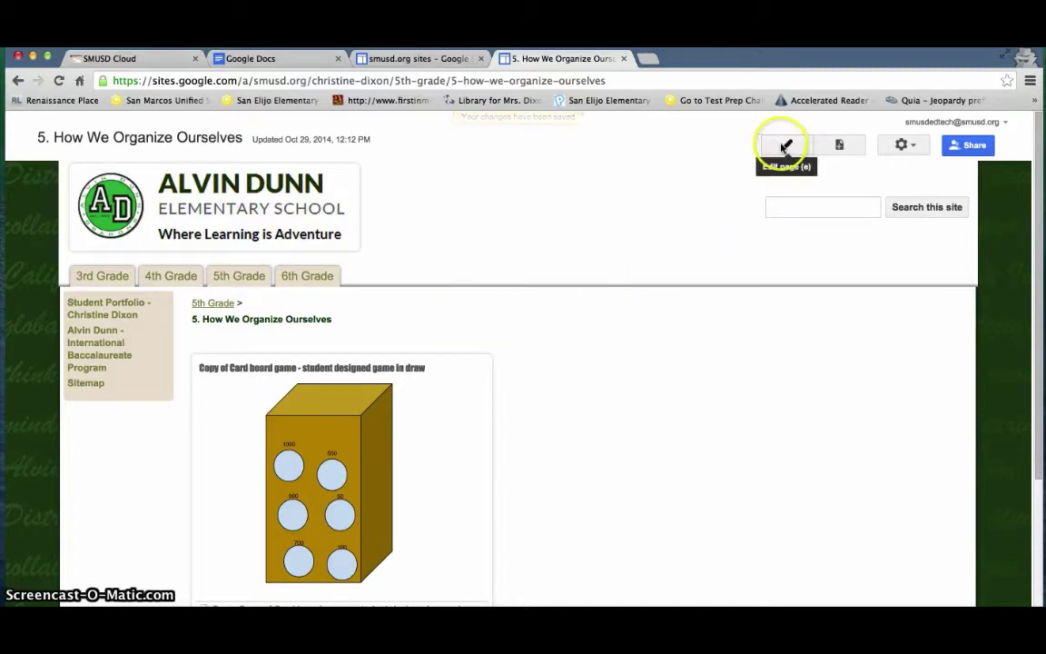
# Step: Reopen the page for editing and examine the insert options and the file attachment area below the drawing
pyautogui.click(786, 146)
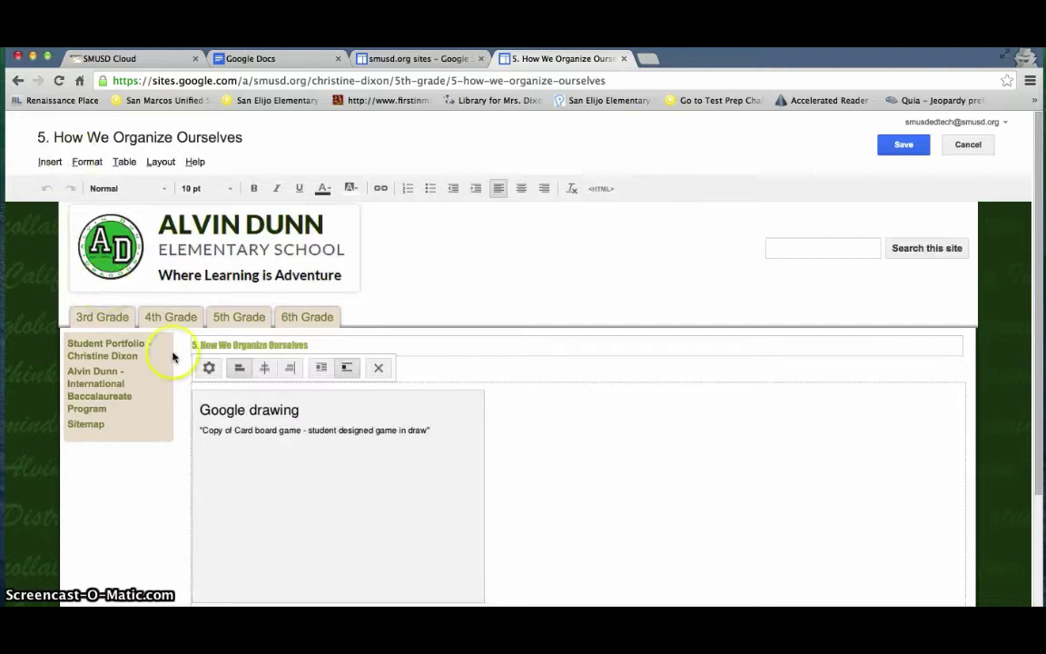
pyautogui.click(48, 162)
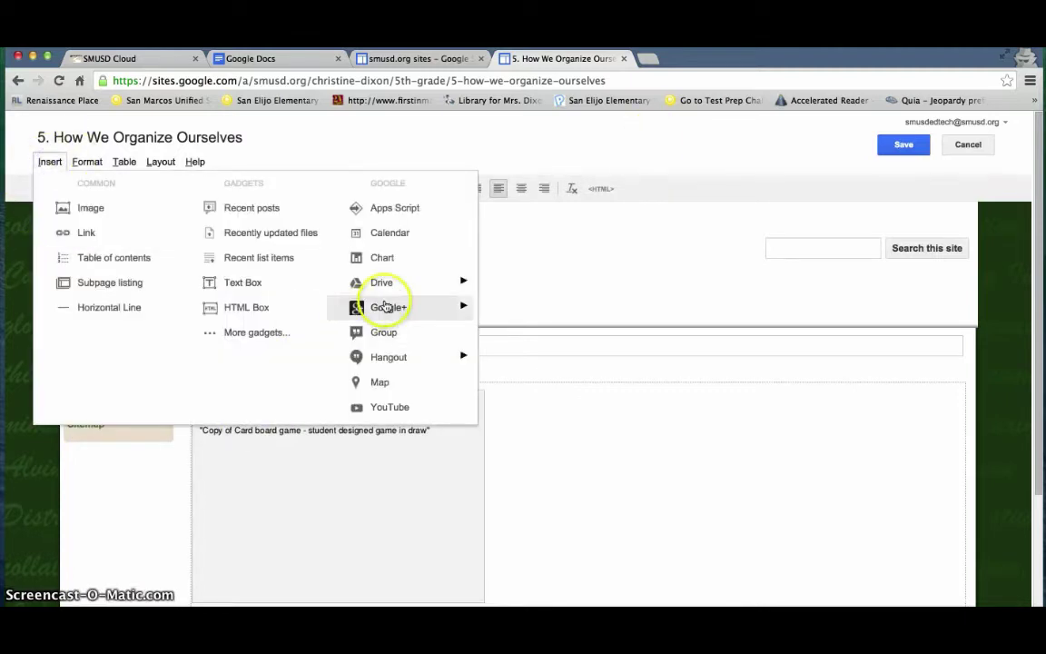
pyautogui.click(543, 438)
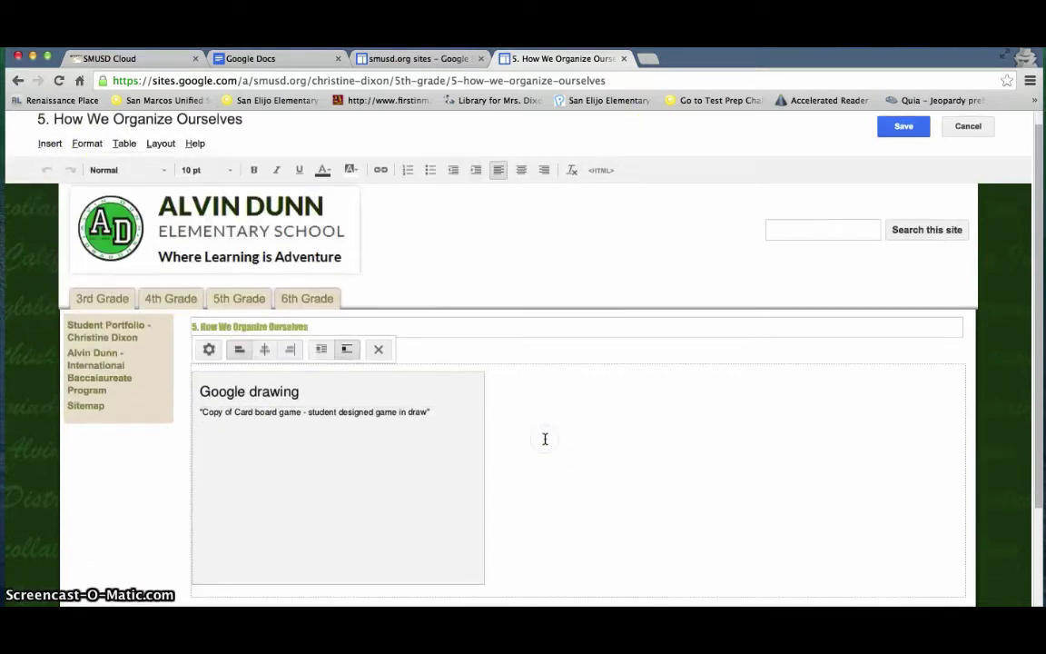
pyautogui.scroll(-3, 508, 436)
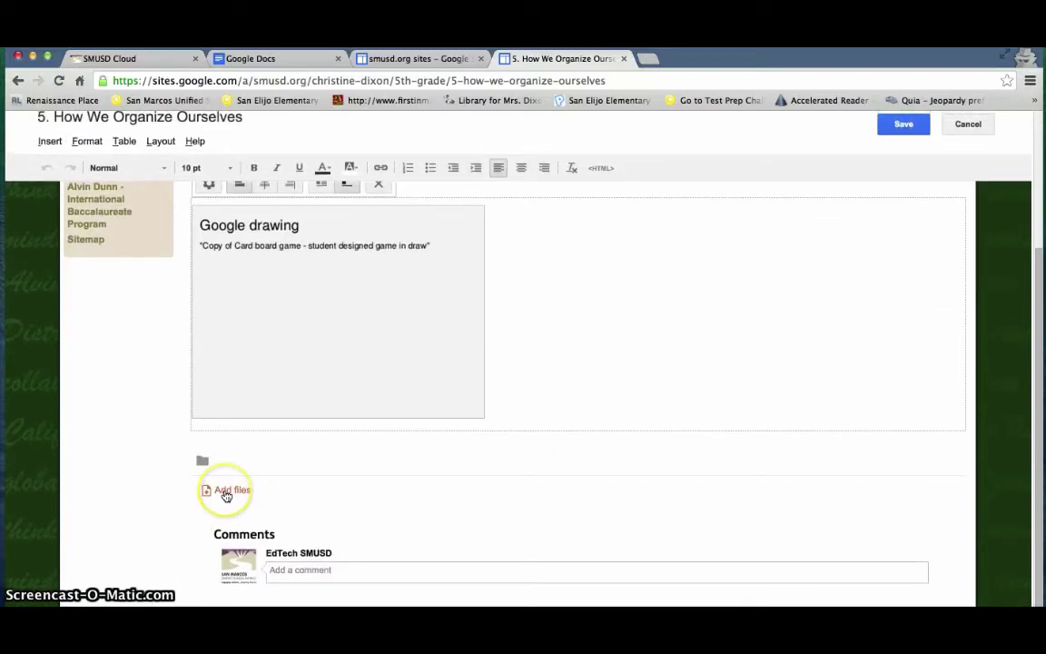
pyautogui.scroll(5, 322, 212)
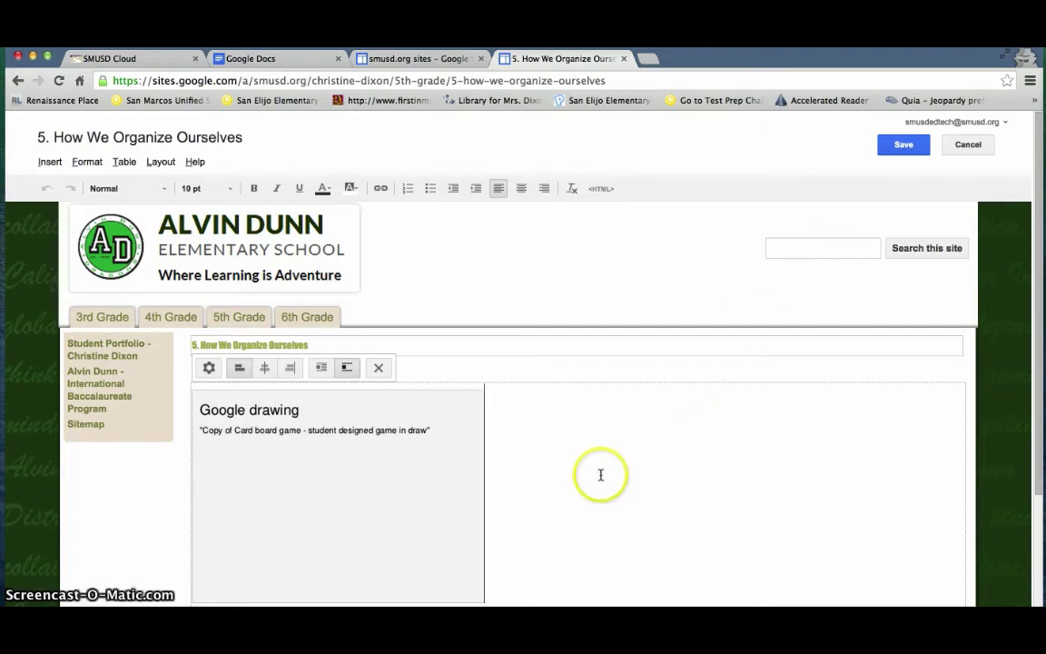
pyautogui.scroll(-3, 601, 475)
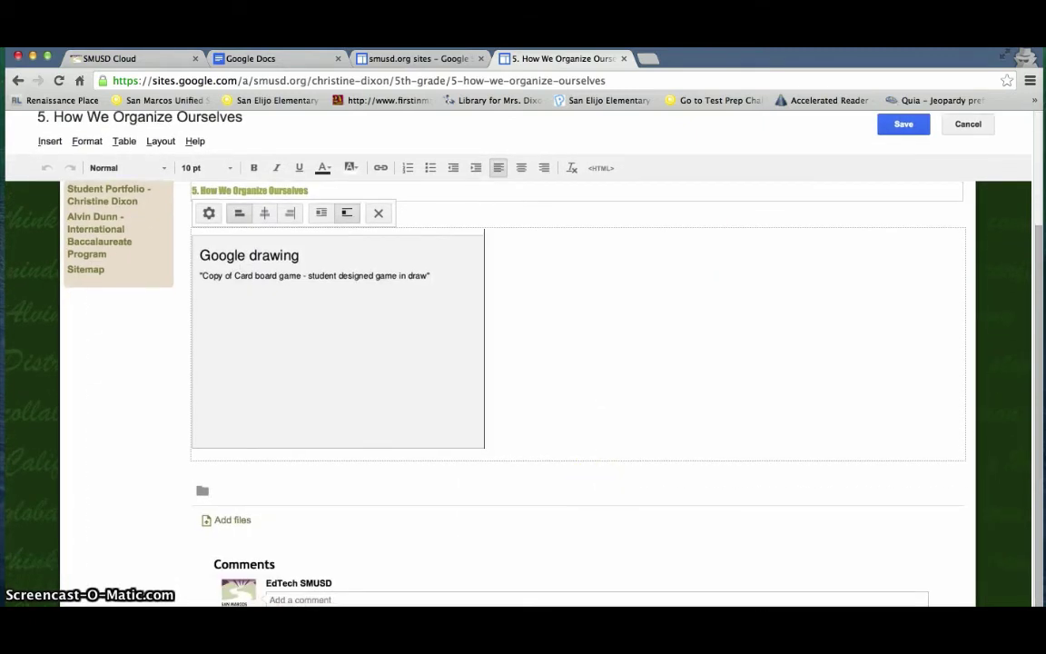
pyautogui.scroll(3, 712, 346)
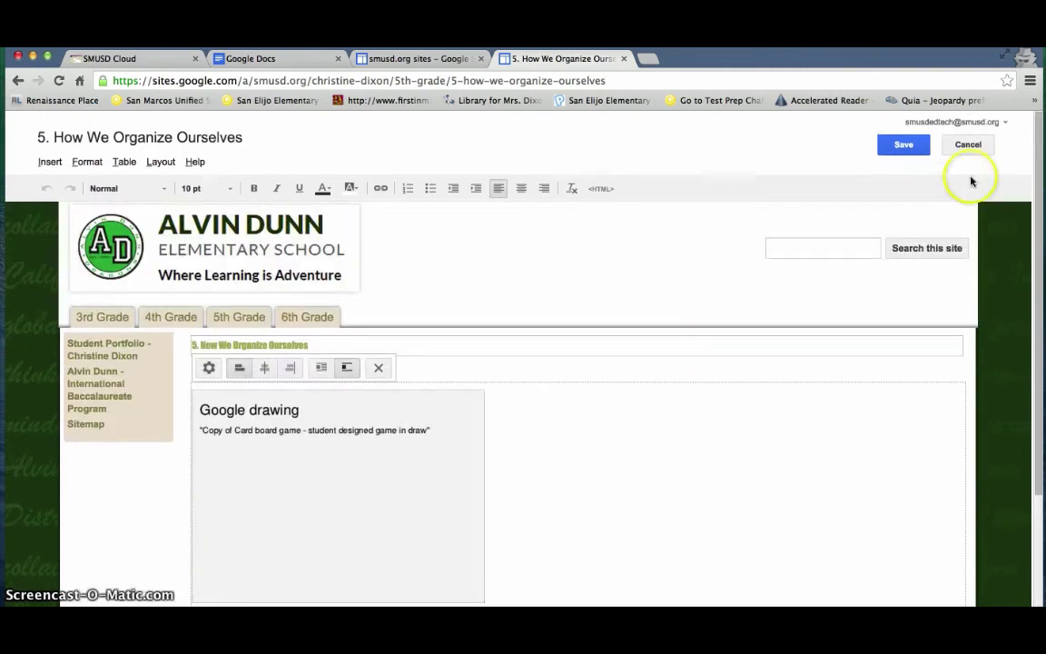